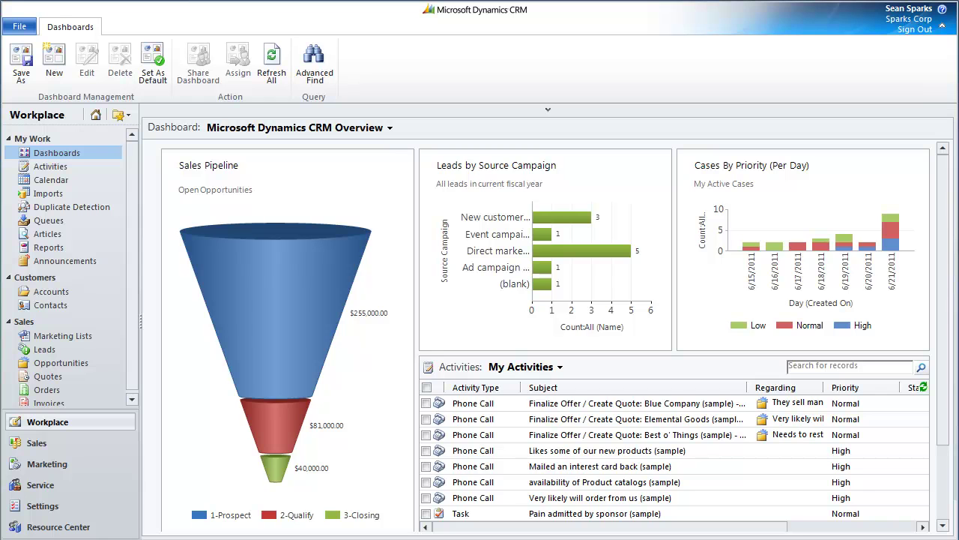
- Open the Templates for Data Import dialog from the Data Management settings
click(39, 511)
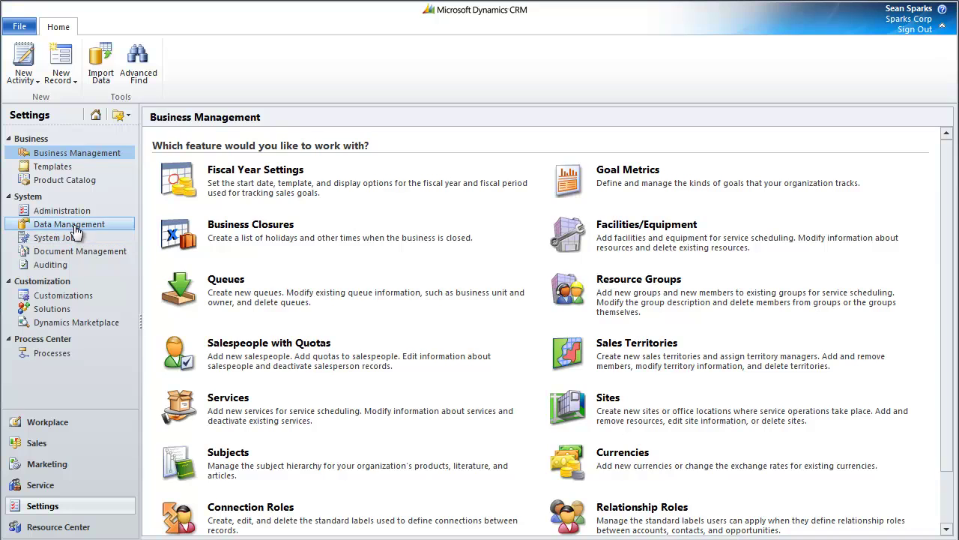
click(75, 226)
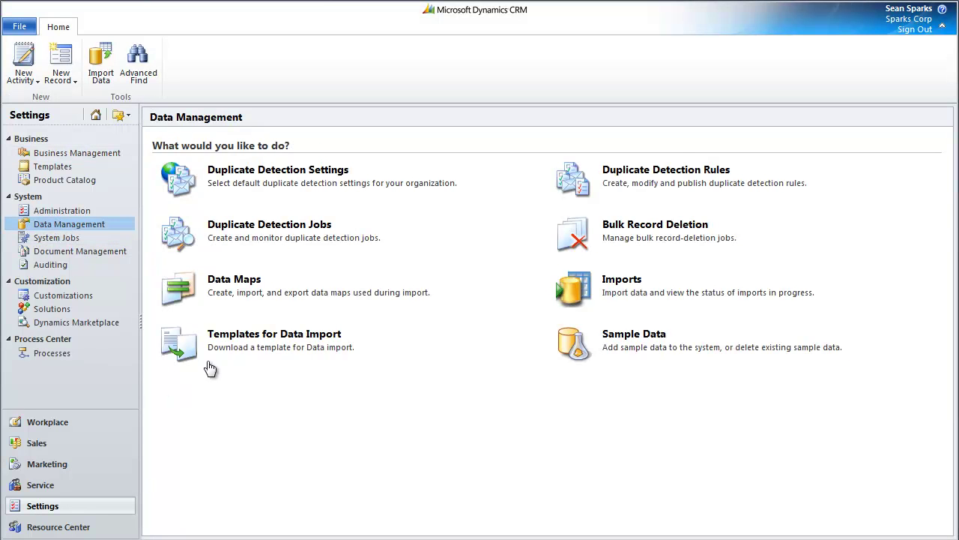
click(236, 337)
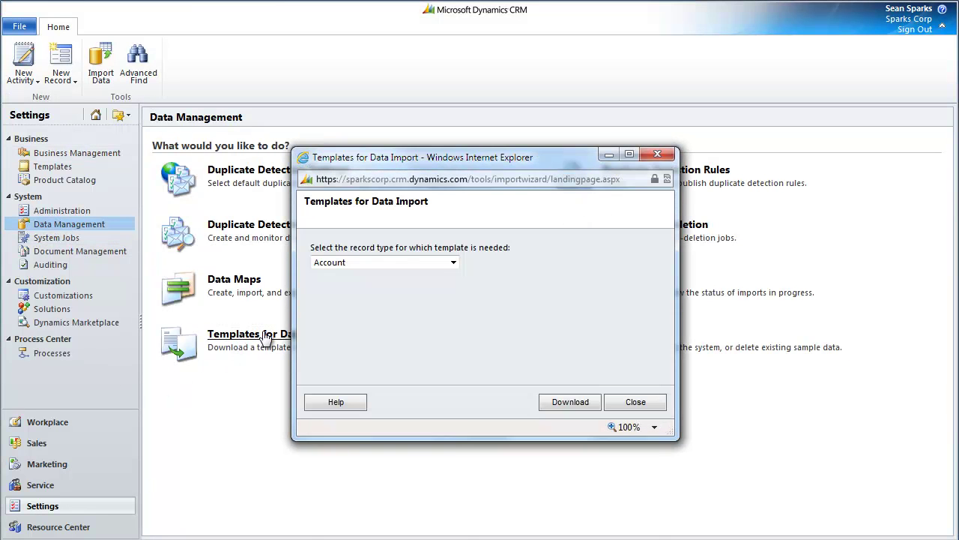
- Download the data import template for the Account record type and save it as Account.xml in the CRM 2011 Import Demo folder
click(410, 262)
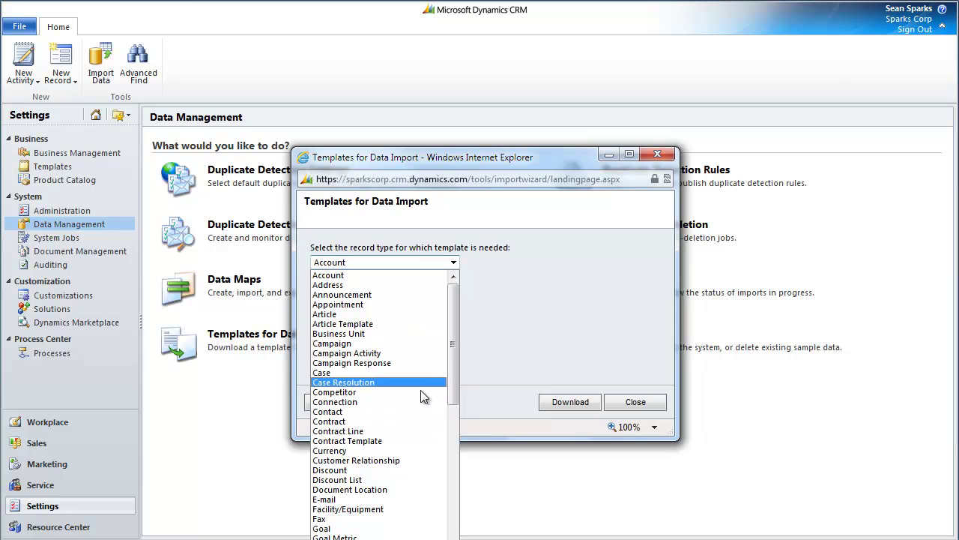
click(382, 276)
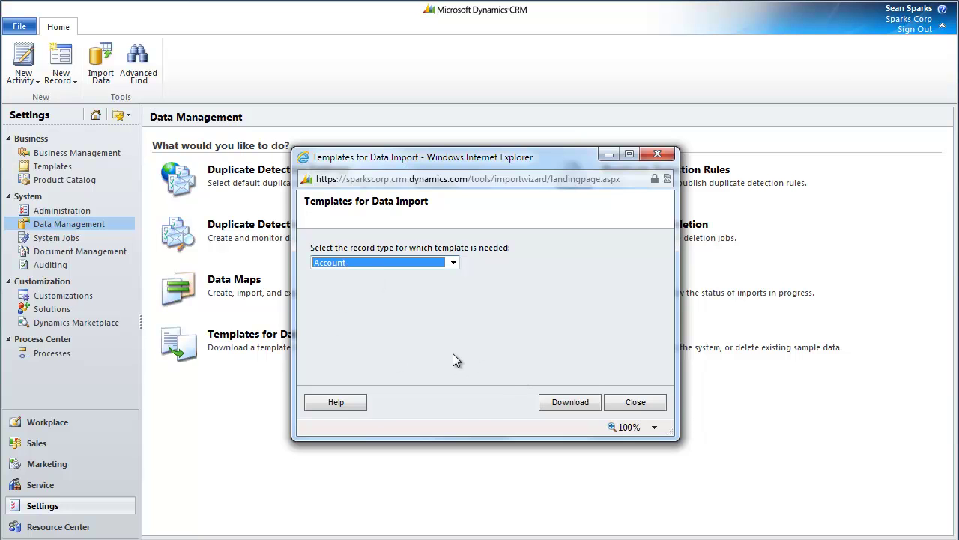
click(568, 405)
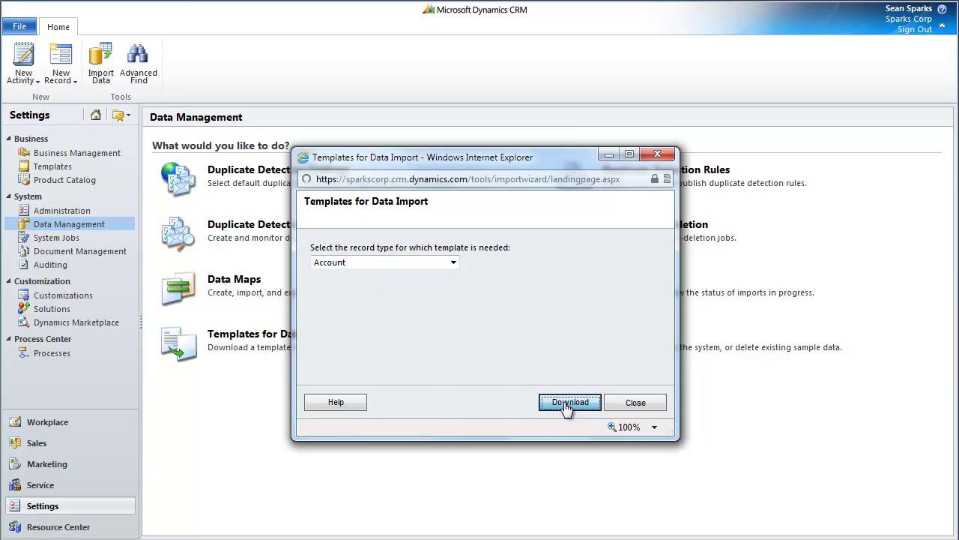
click(562, 418)
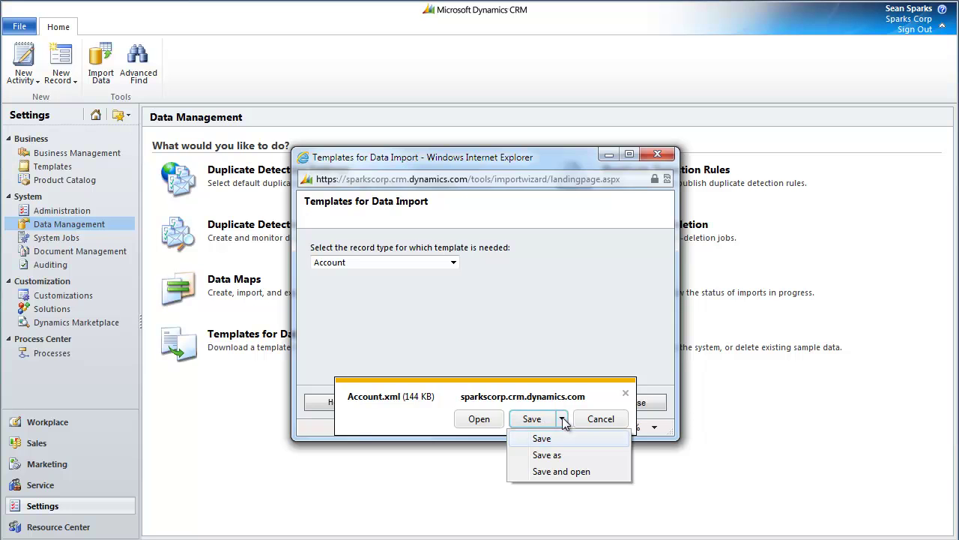
click(546, 455)
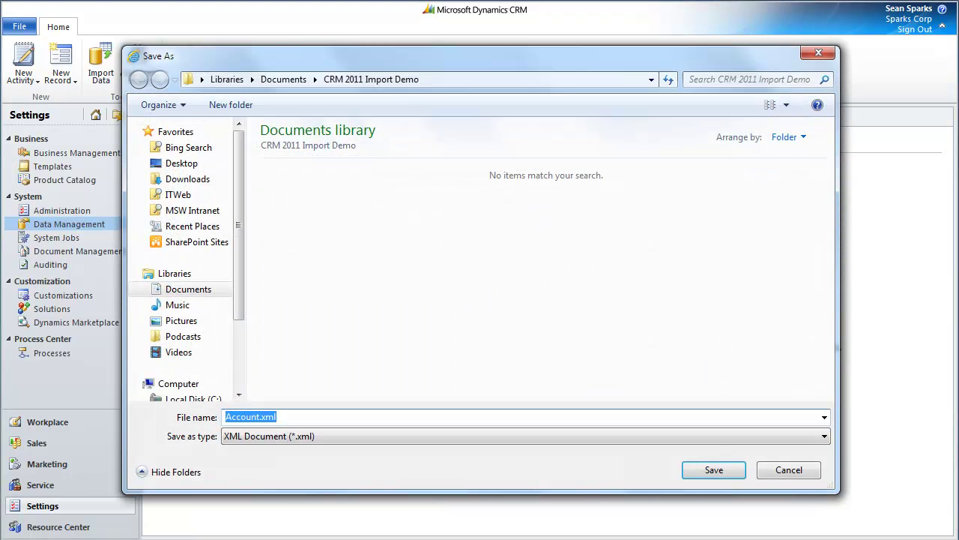
click(693, 467)
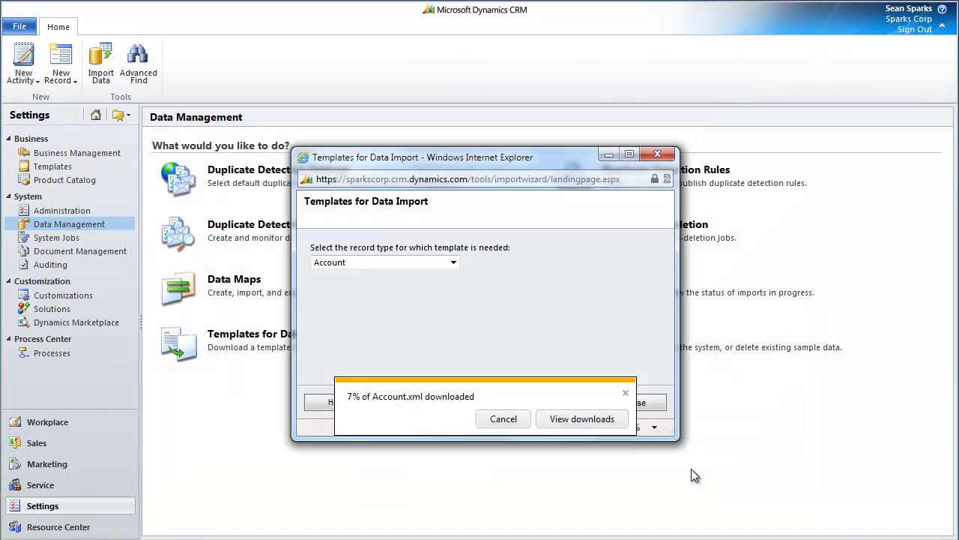
- Download the Contact import template as Contact.xml into the CRM 2011 Import Demo folder and close the template dialog
click(454, 263)
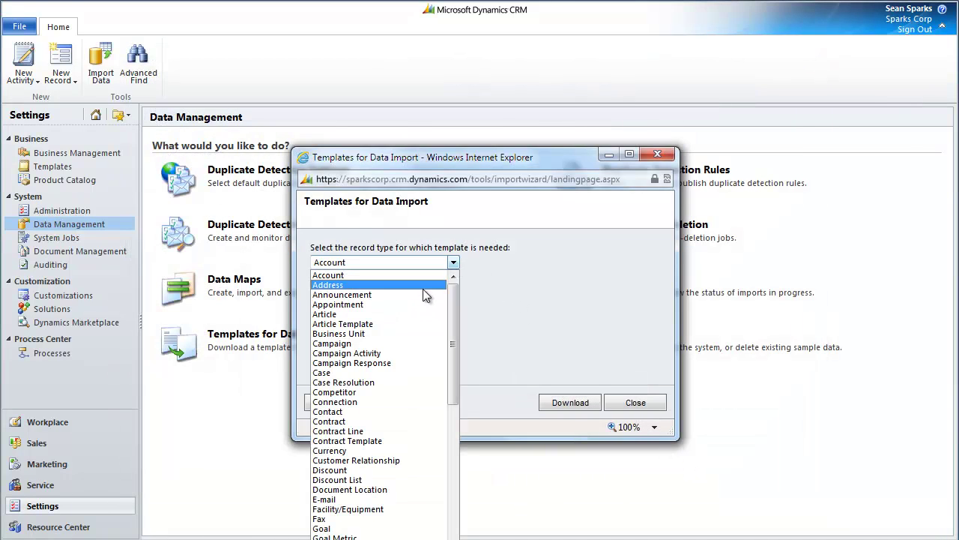
click(389, 411)
click(577, 408)
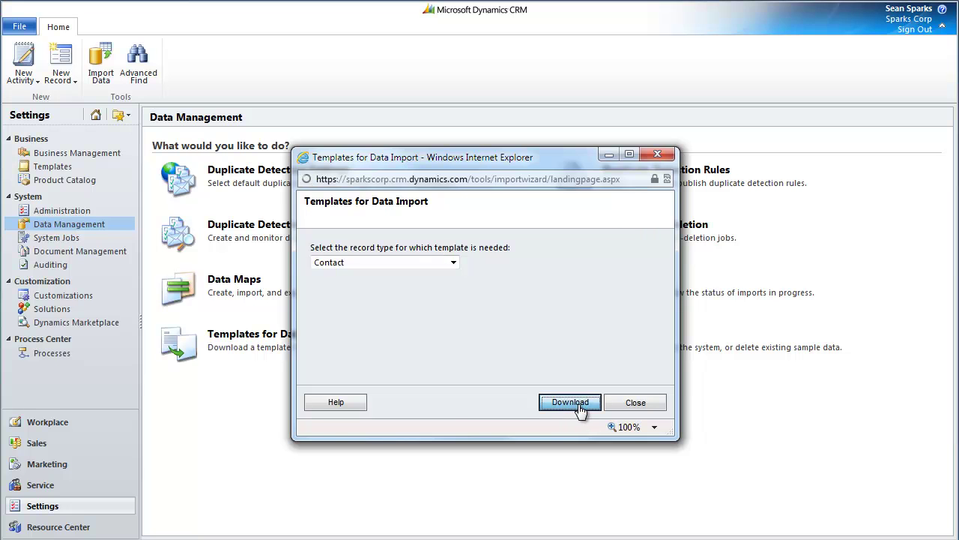
click(561, 419)
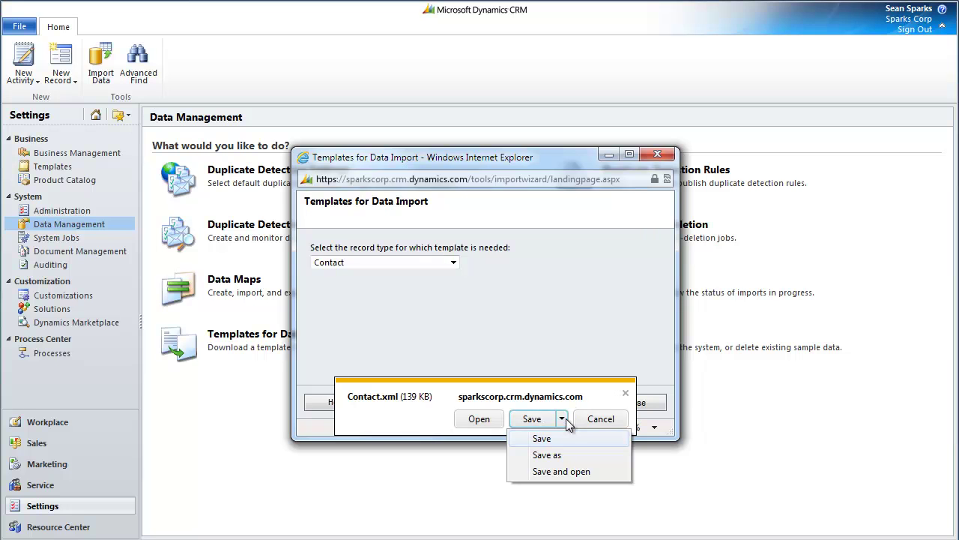
click(549, 459)
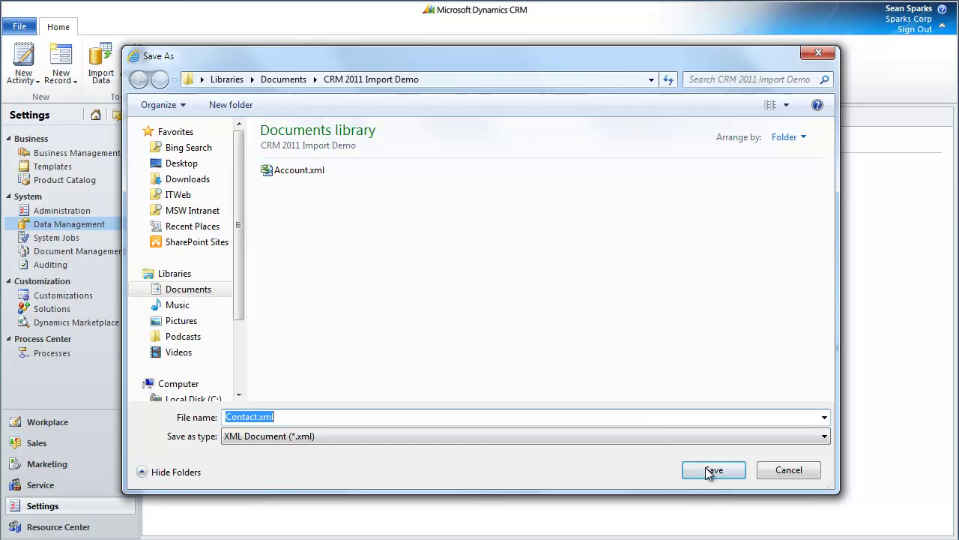
click(712, 470)
click(649, 409)
- Switch to the CRM 2011 Import Demo folder in Windows Explorer and try to open Account.xml
key(alt+Tab)
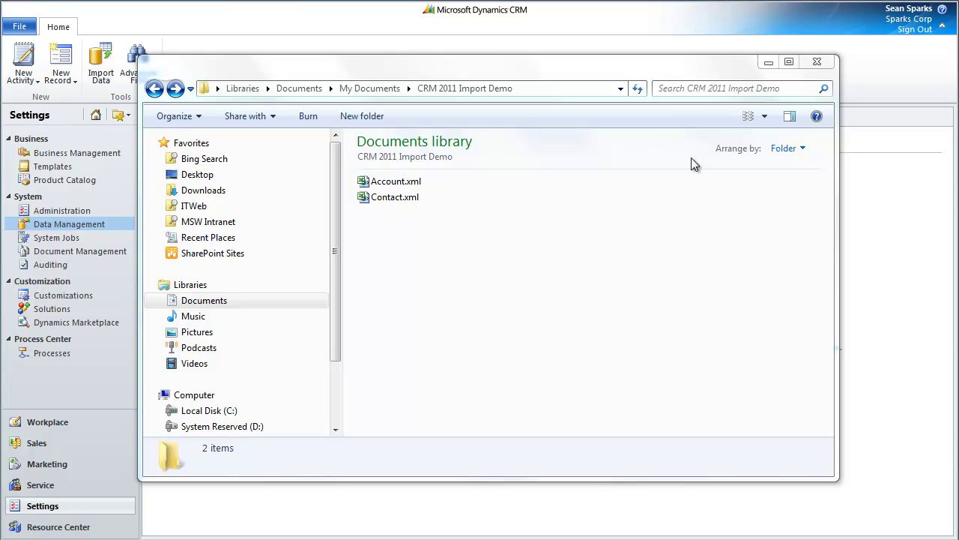
click(395, 186)
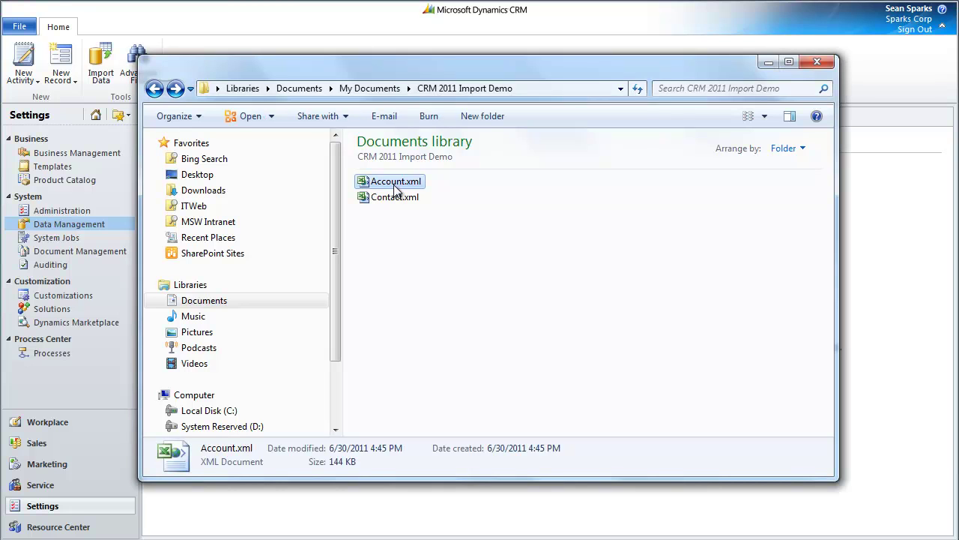
double_click(395, 185)
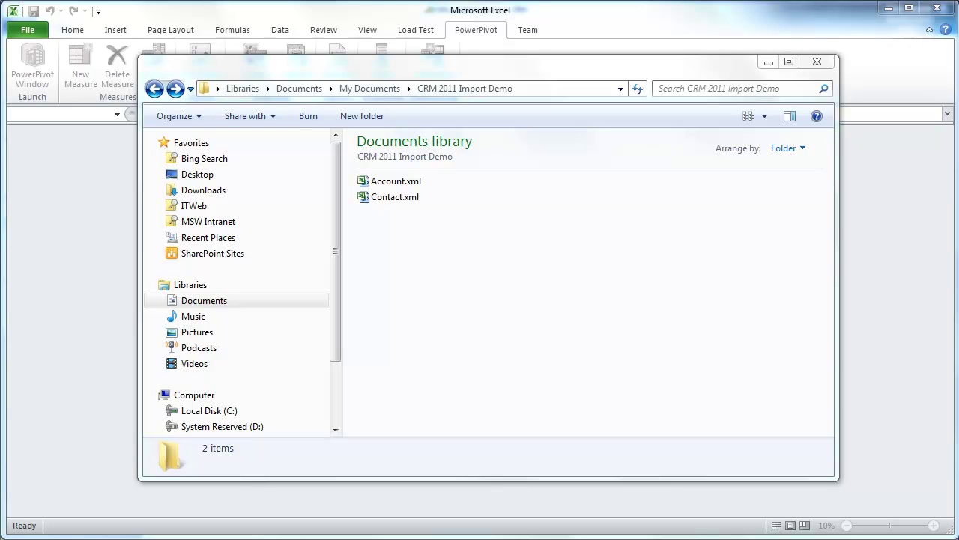
- Open the file properties of Account.xml and move the window so its security section can be seen
right_click(394, 185)
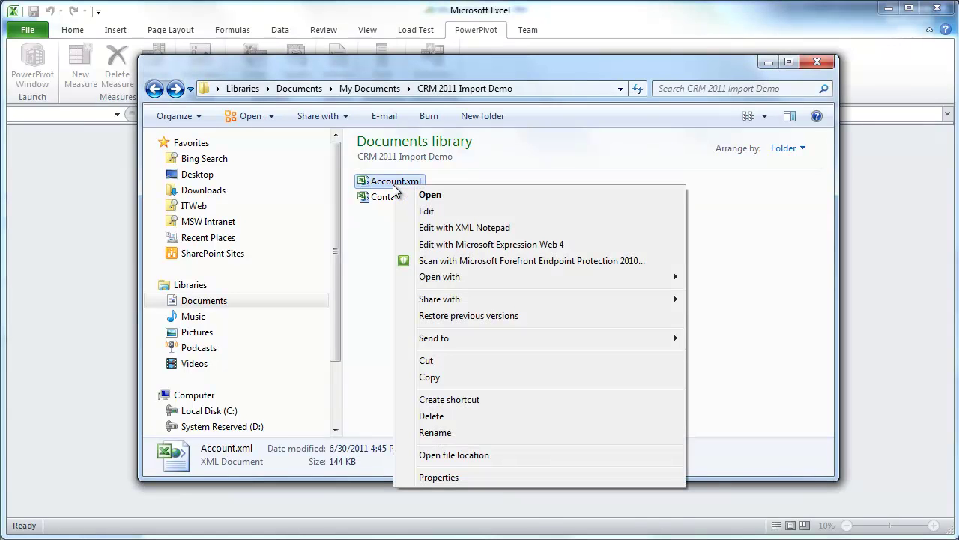
click(437, 478)
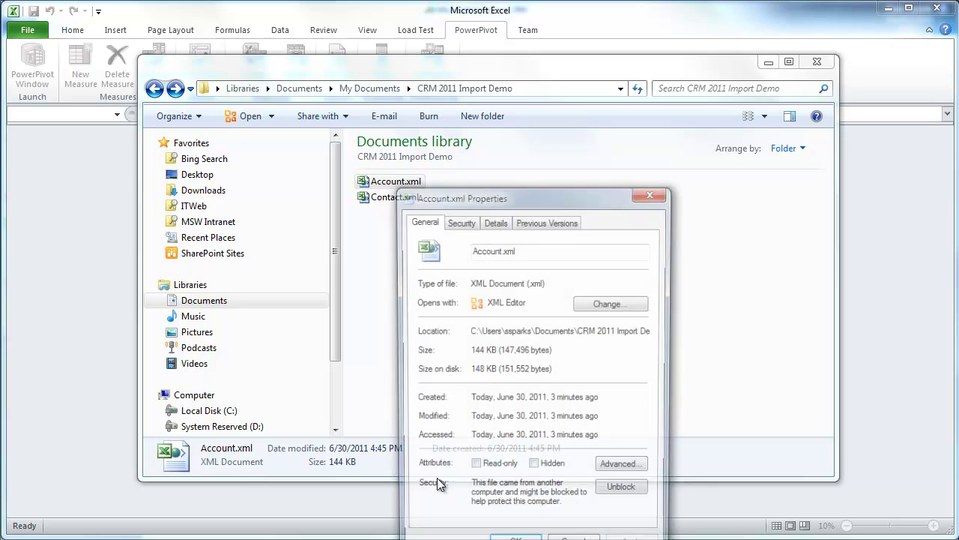
drag(521, 198, 496, 121)
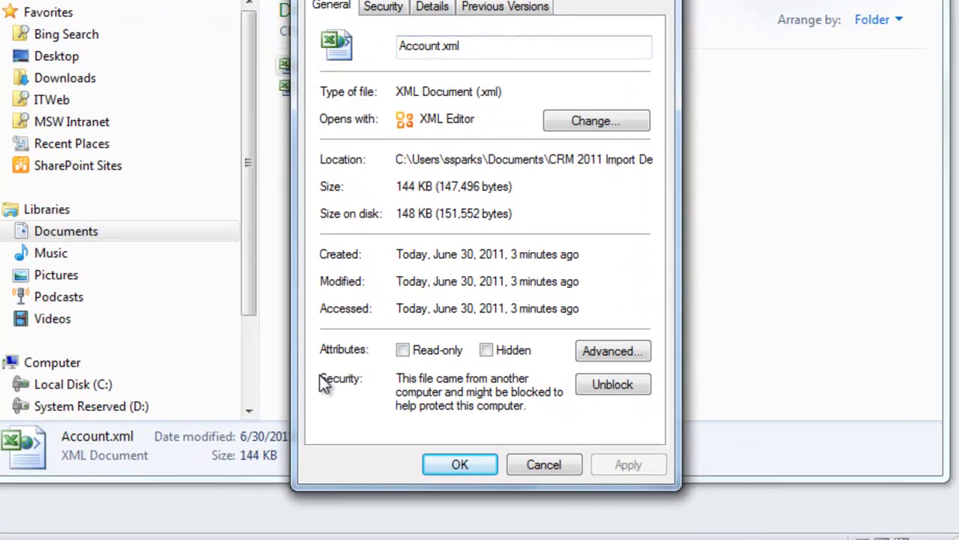
key(ctrl+2)
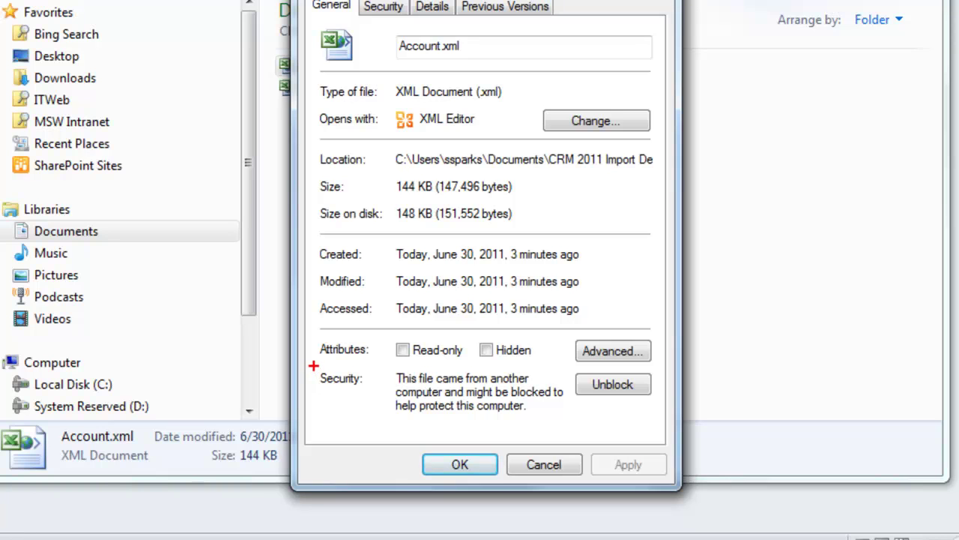
mouse_move(313, 366)
mouse_down()
mouse_move(460, 409)
mouse_move(662, 430)
mouse_up()
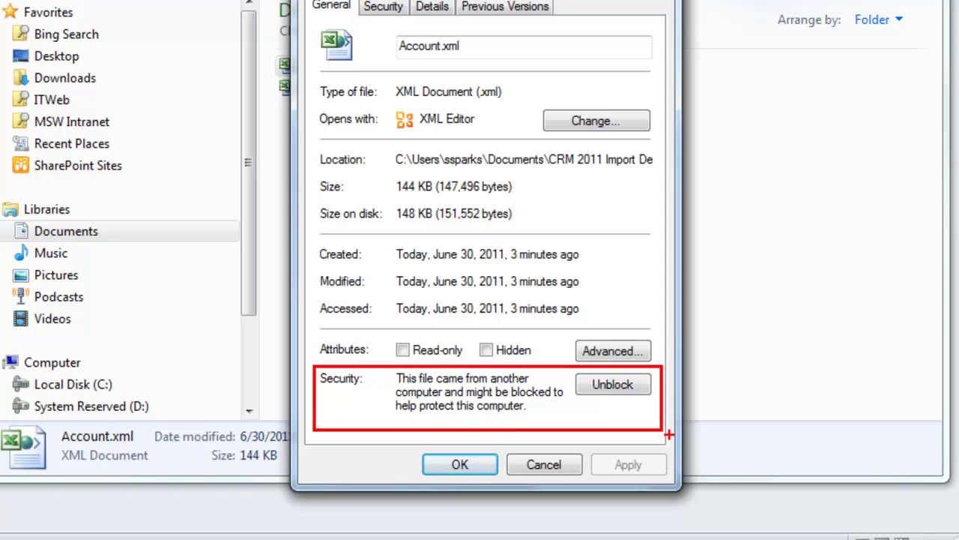
key(Escape)
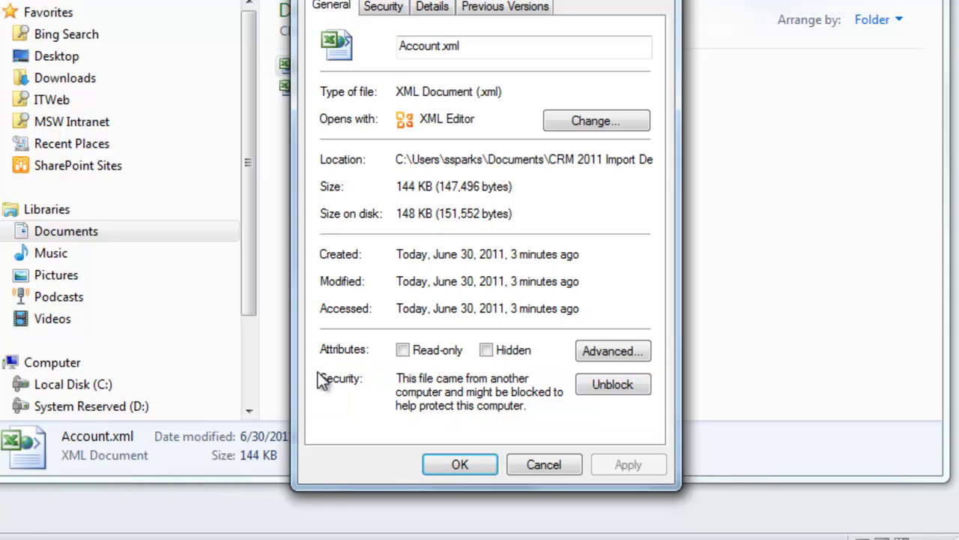
- Unblock the downloaded Account.xml file and confirm its properties
click(607, 384)
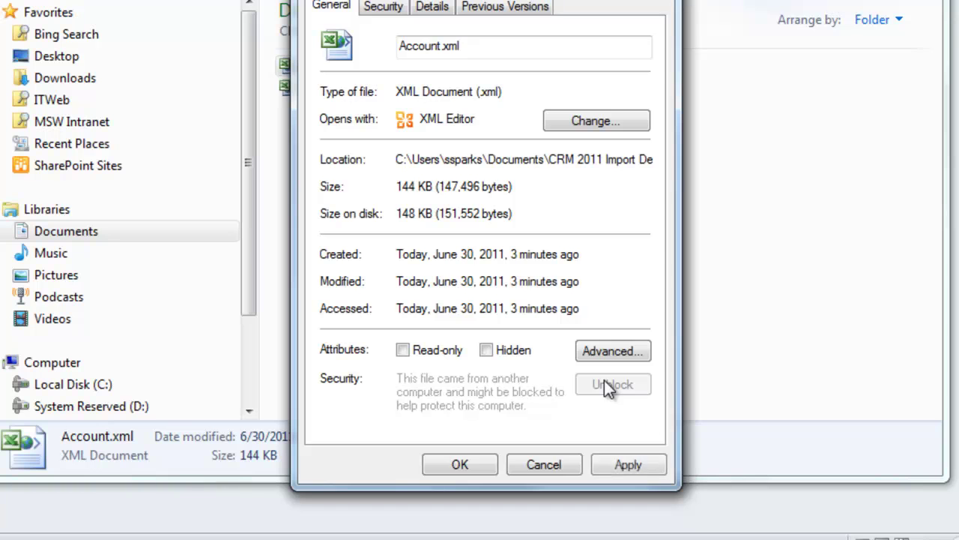
click(480, 471)
- Unblock the downloaded Contact.xml file through its file properties
right_click(310, 88)
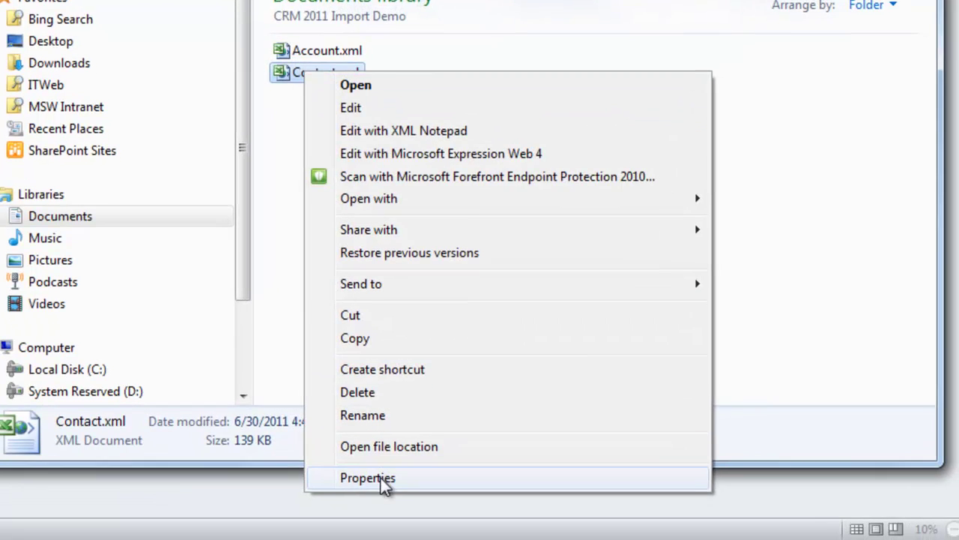
click(381, 478)
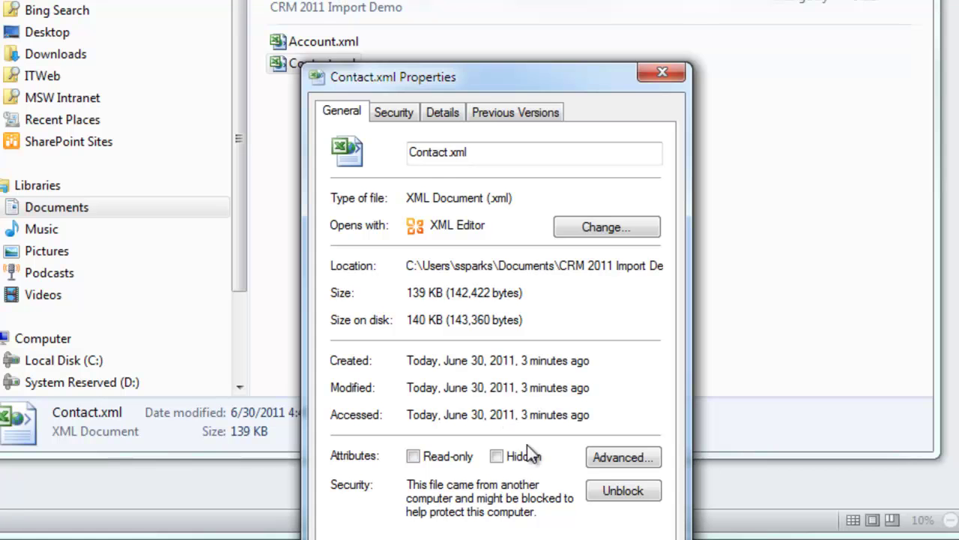
click(614, 497)
key(Return)
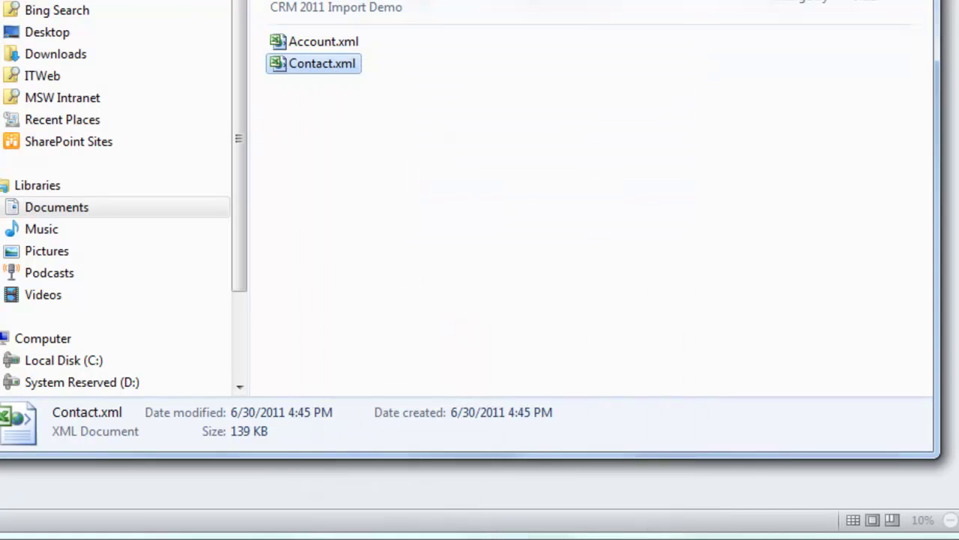
- Open Account.xml in Excel and review the descriptions of header cells such as Account Name, Account Number and E-mail
double_click(323, 41)
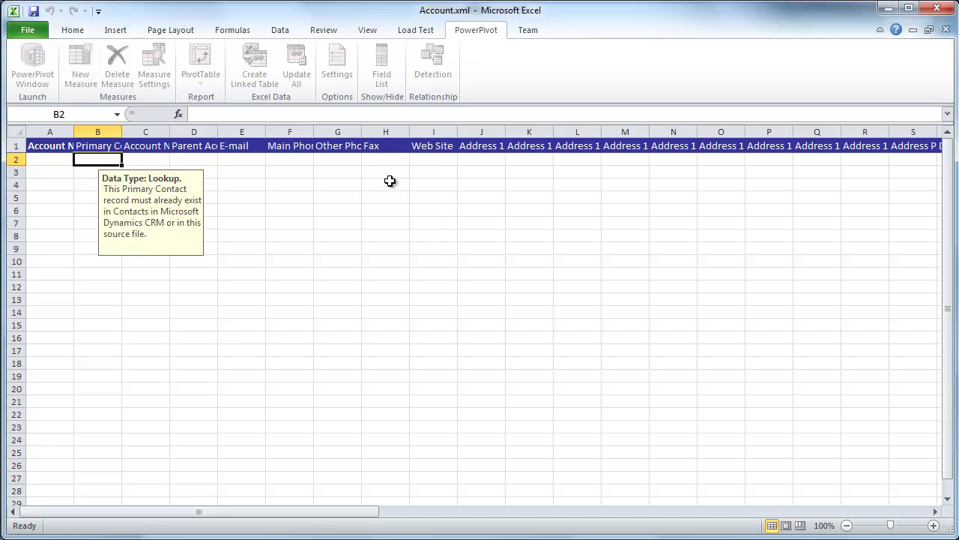
click(49, 145)
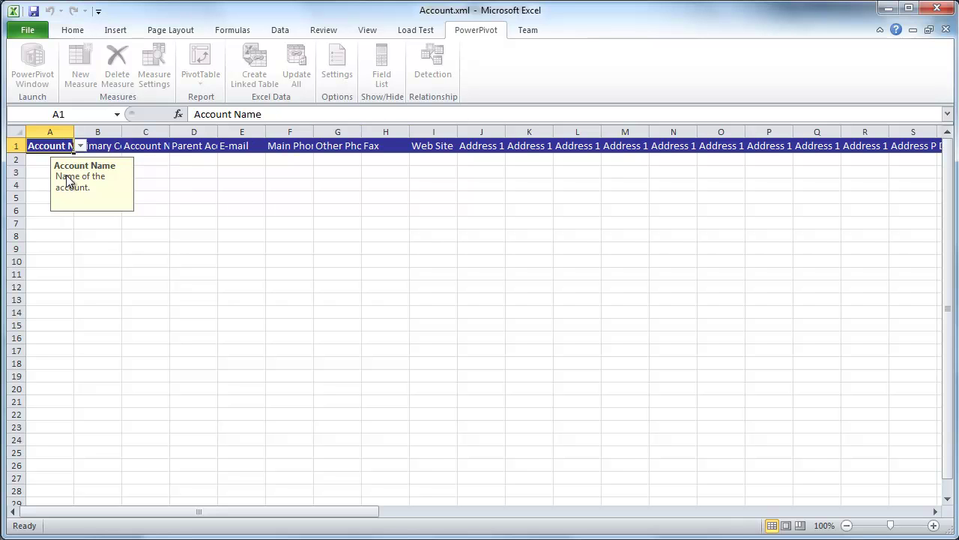
click(99, 143)
click(142, 145)
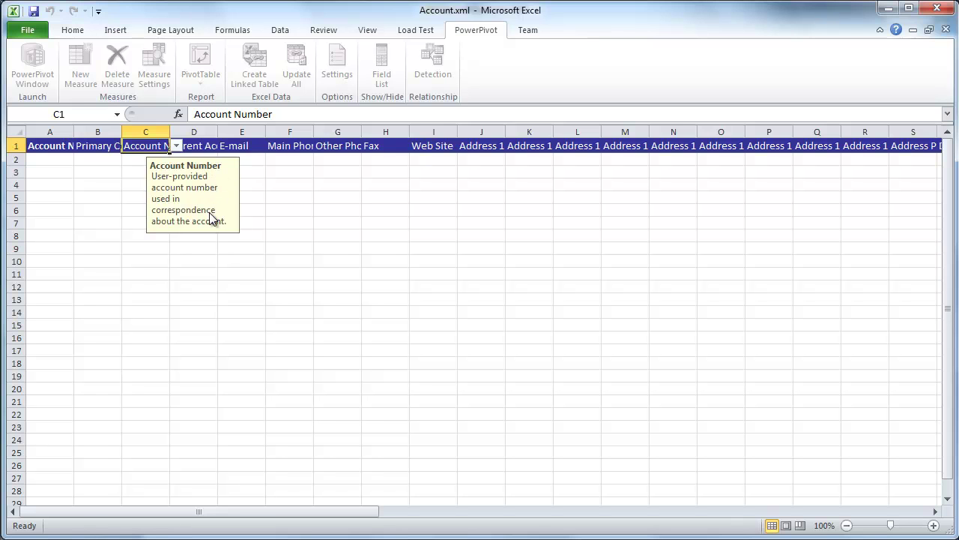
click(232, 143)
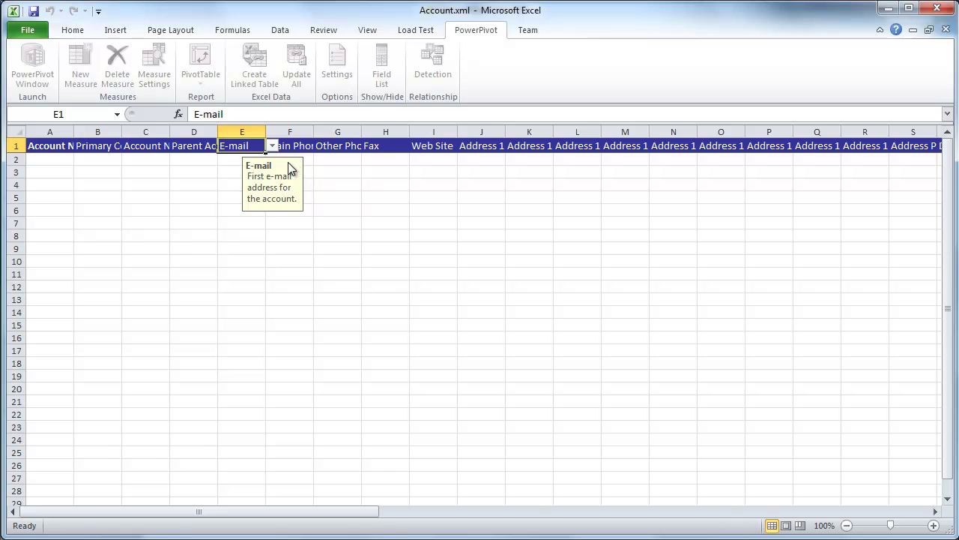
- Examine the data type hints for the entry cells under Account Name, Primary Contact and the first Address 1 column
click(46, 160)
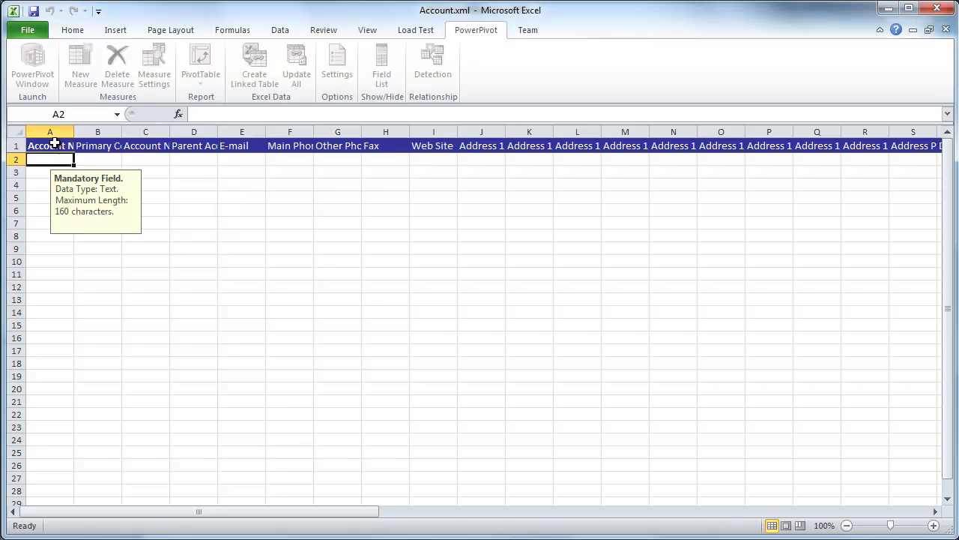
click(50, 146)
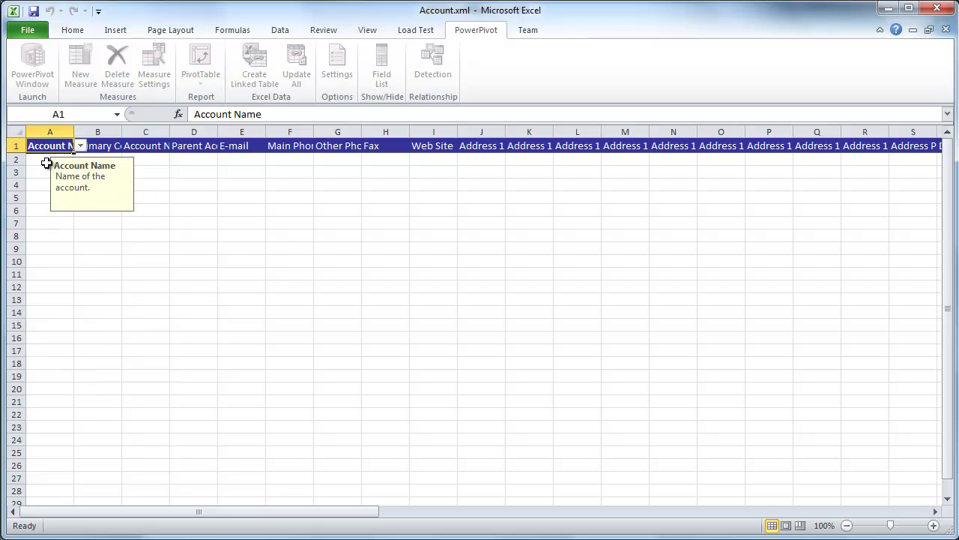
click(41, 160)
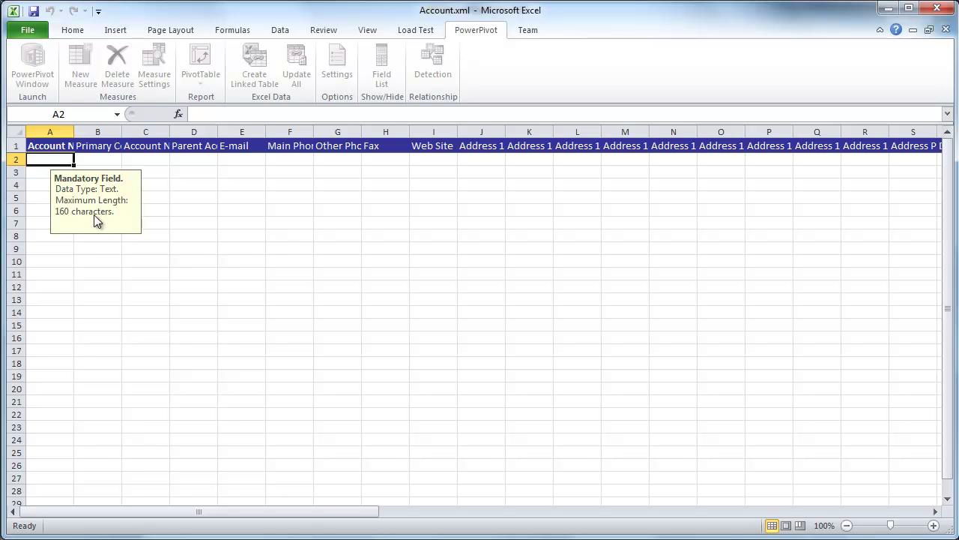
click(97, 157)
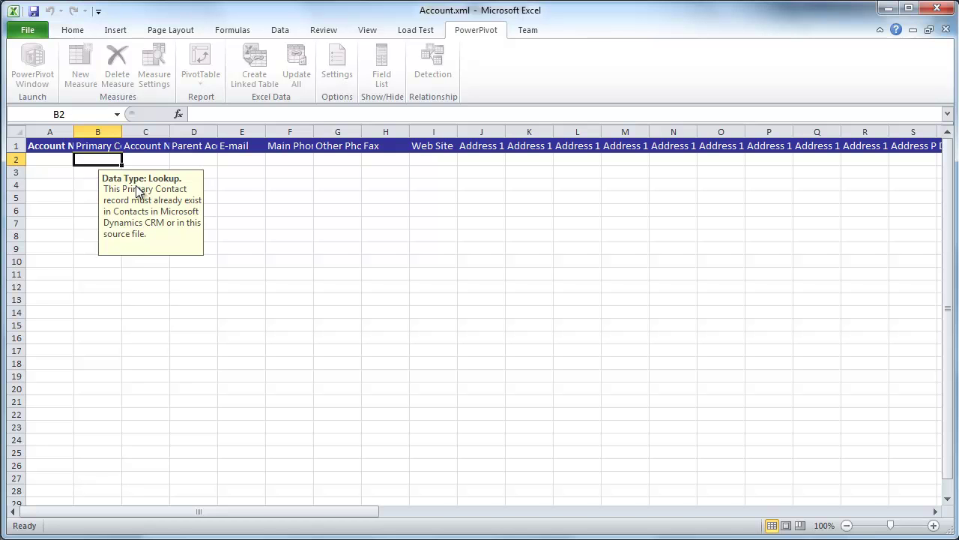
click(356, 162)
click(462, 170)
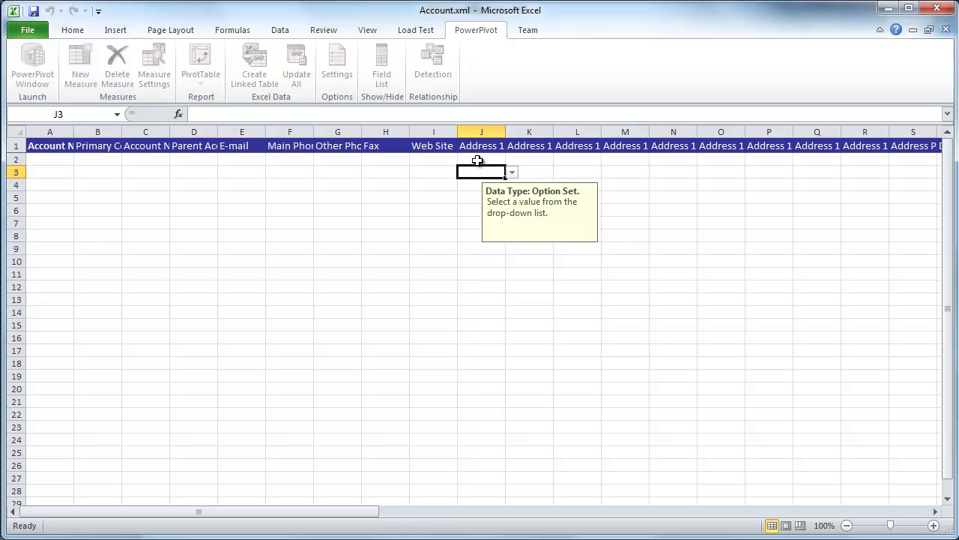
- Review the description of the Address 1: Address Type header and list the options available in the entry cell beneath it
click(469, 159)
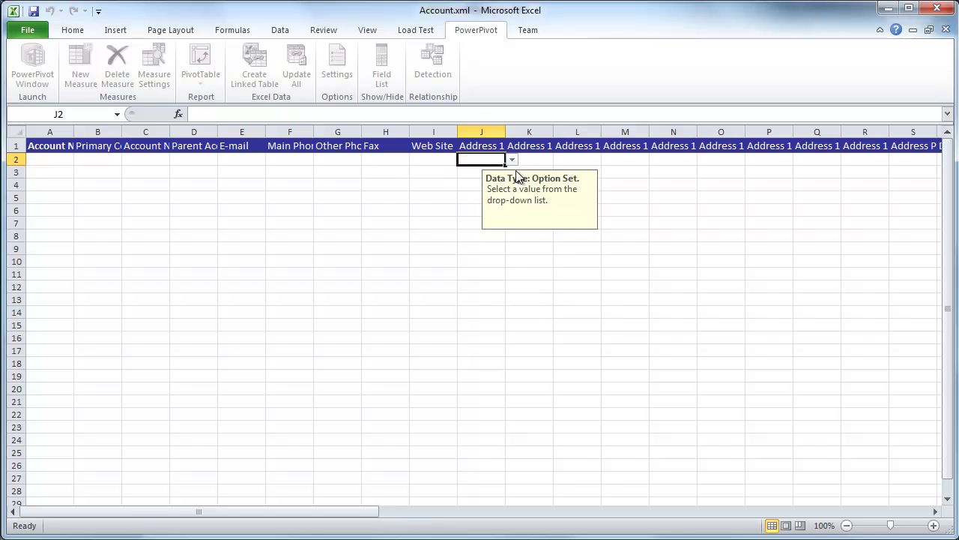
click(503, 147)
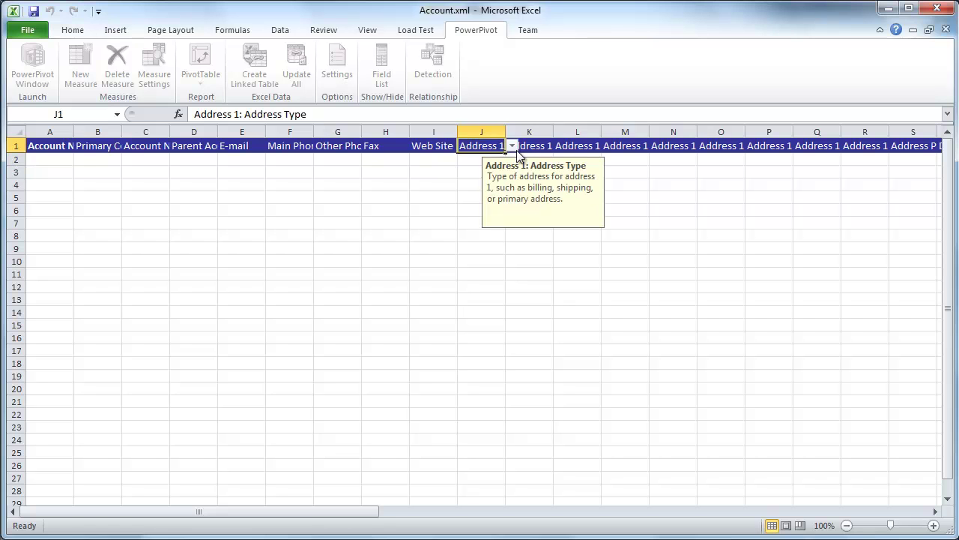
click(473, 160)
click(512, 160)
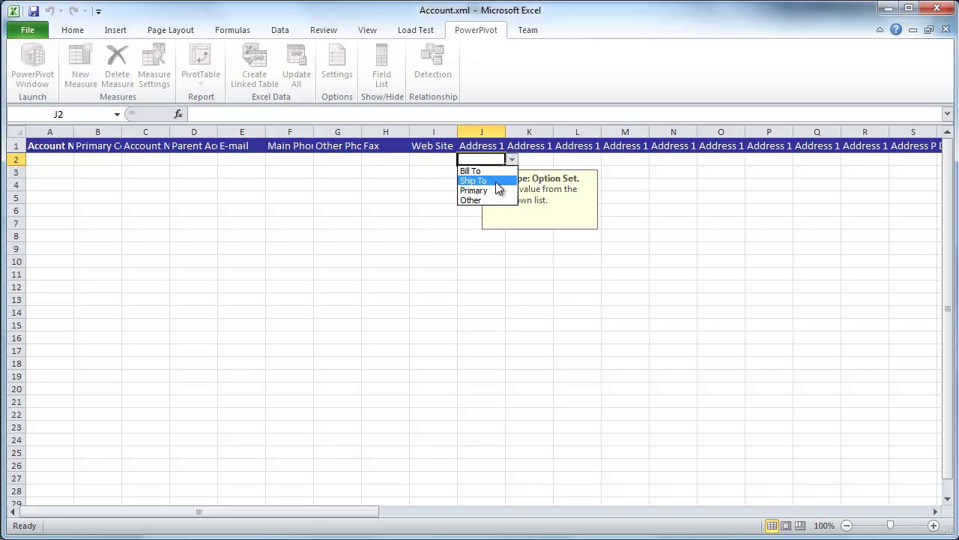
- Look across the columns of the completed Account.xml, and open Contact.xml from the CRM 2011 Import Demo - Completed folder to scan its columns
key(ctrl+Right)
drag(614, 511, 199, 511)
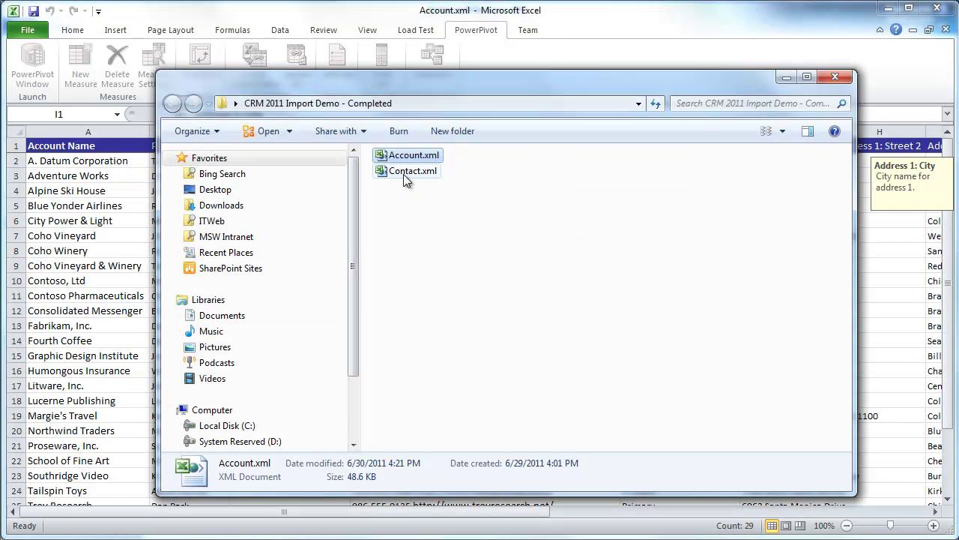
double_click(410, 171)
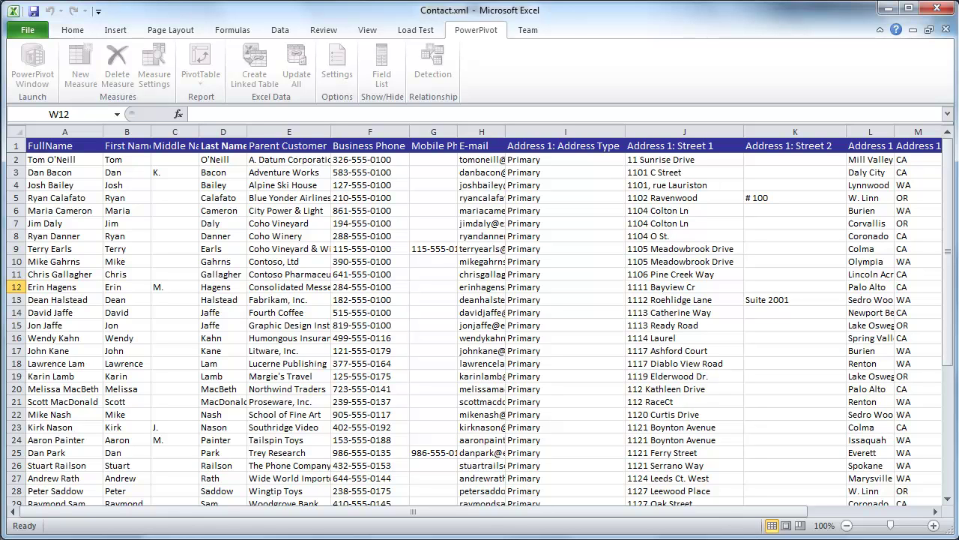
drag(486, 512, 415, 516)
- Check the column commands for Business Phone and delete the FullName column from the Contact worksheet
click(367, 130)
right_click(367, 130)
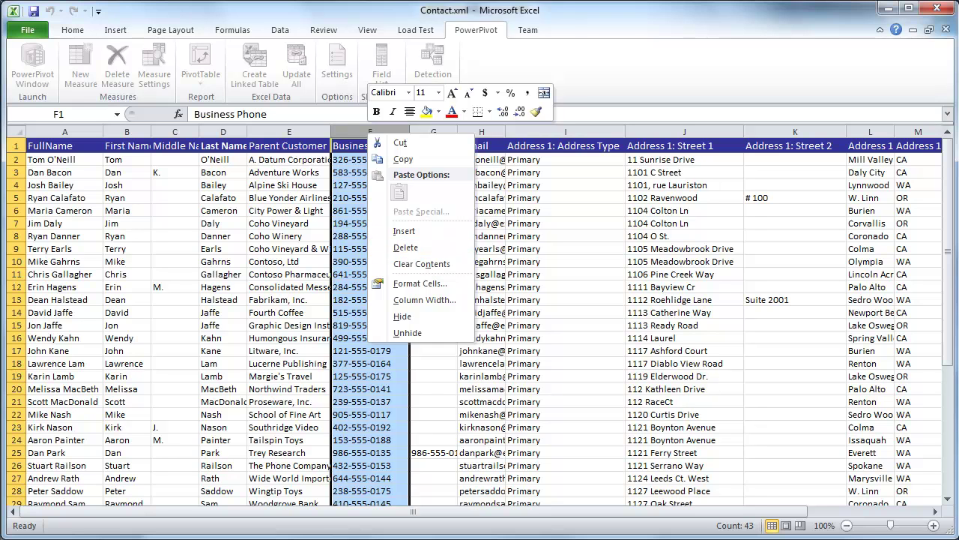
key(Escape)
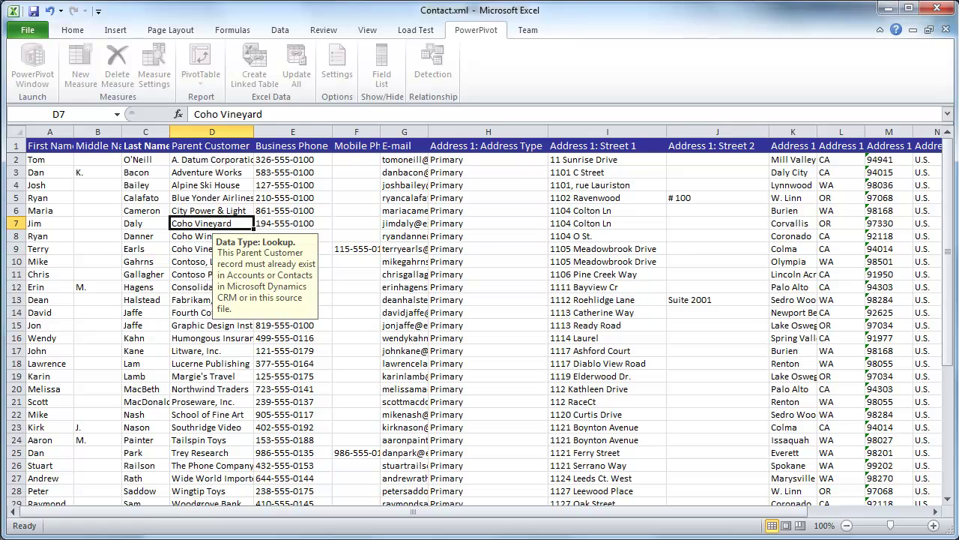
click(49, 159)
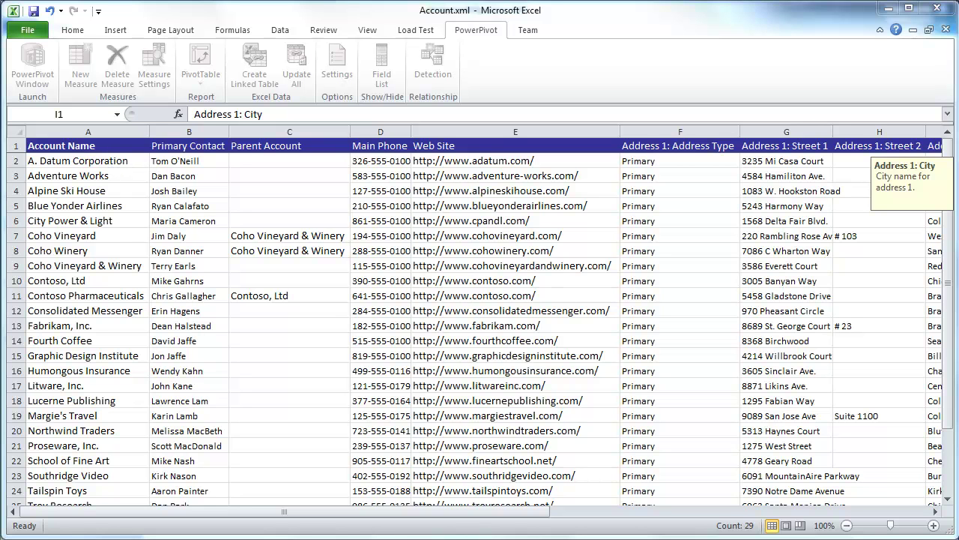
- Return to Contact.xml and examine the Parent Customer lookup entries of several contacts
key(ctrl+Tab)
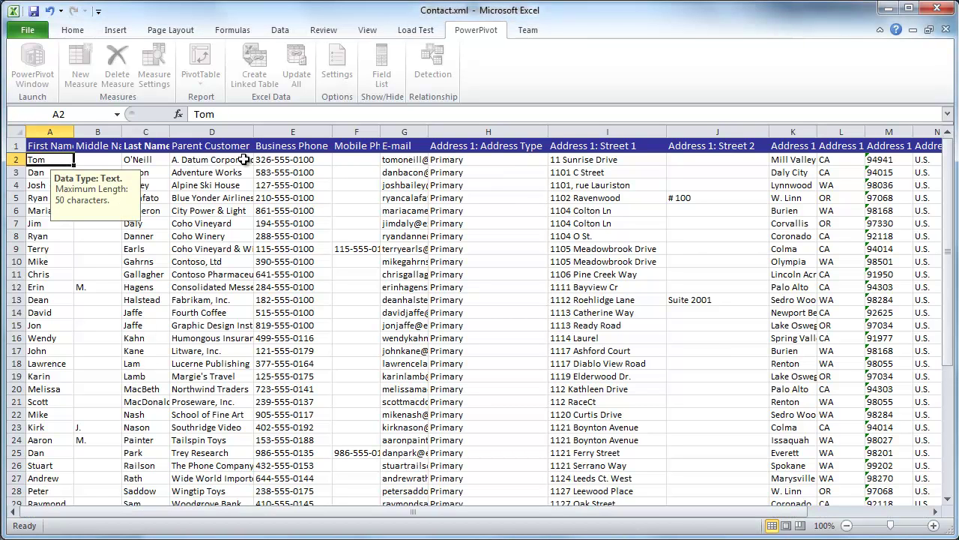
click(217, 170)
click(201, 276)
click(193, 349)
click(203, 274)
click(209, 235)
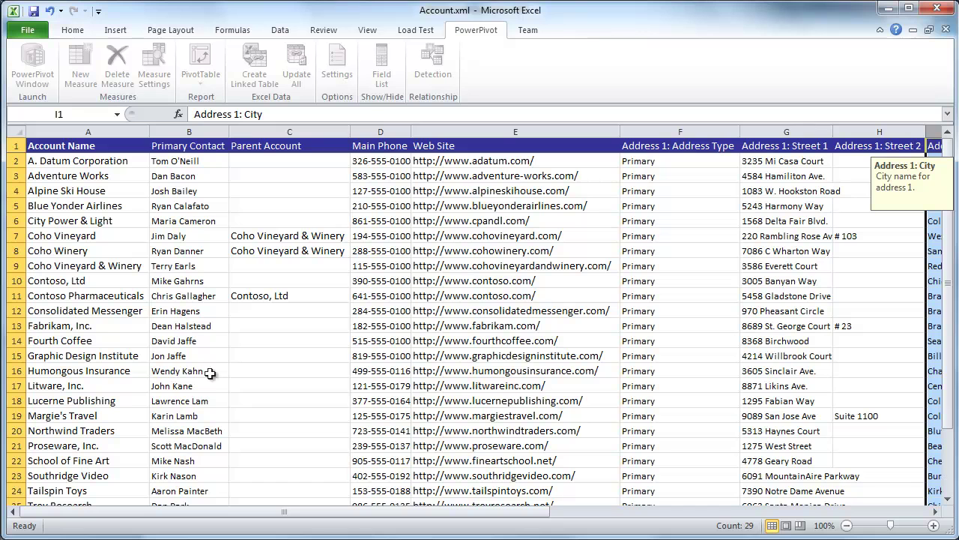
- Examine the Primary Contact lookup entries for several accounts in Account.xml
click(208, 166)
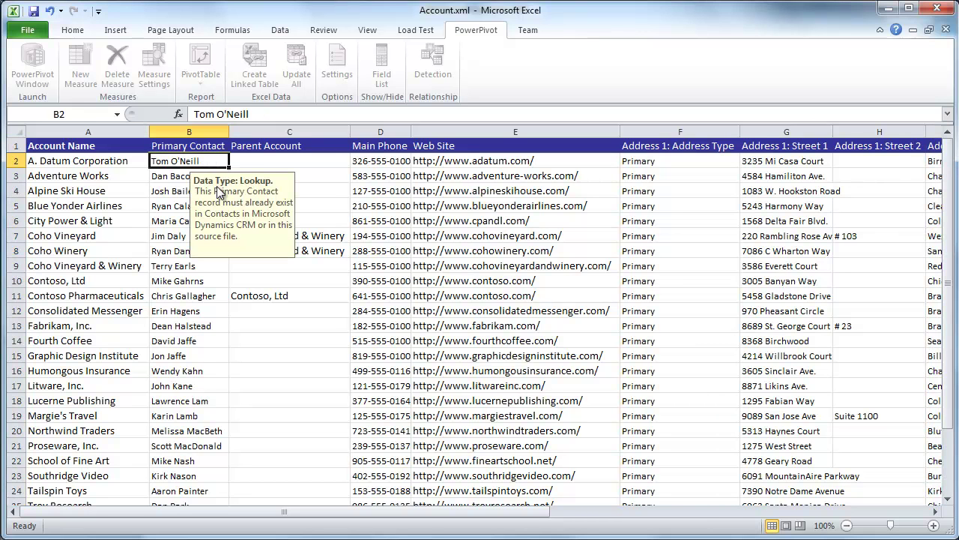
click(169, 178)
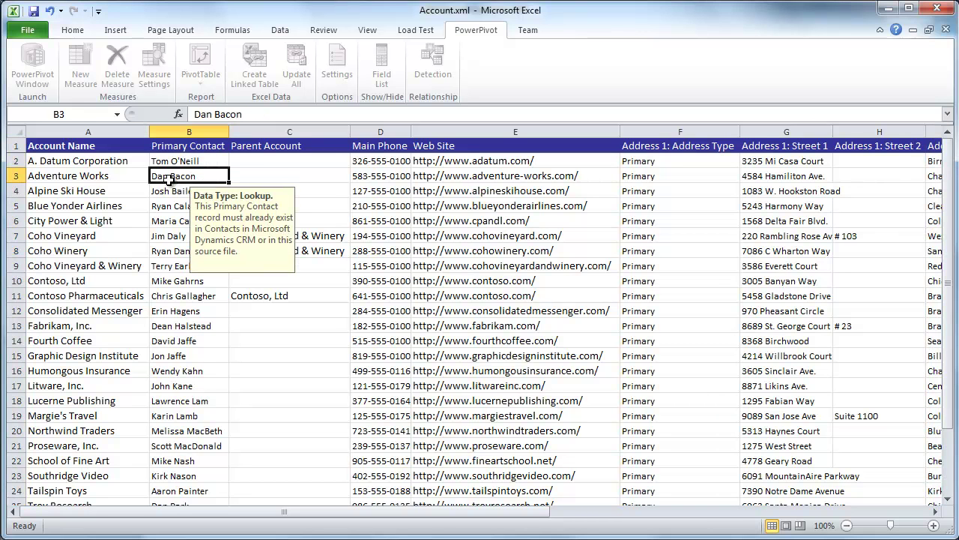
click(165, 342)
click(180, 311)
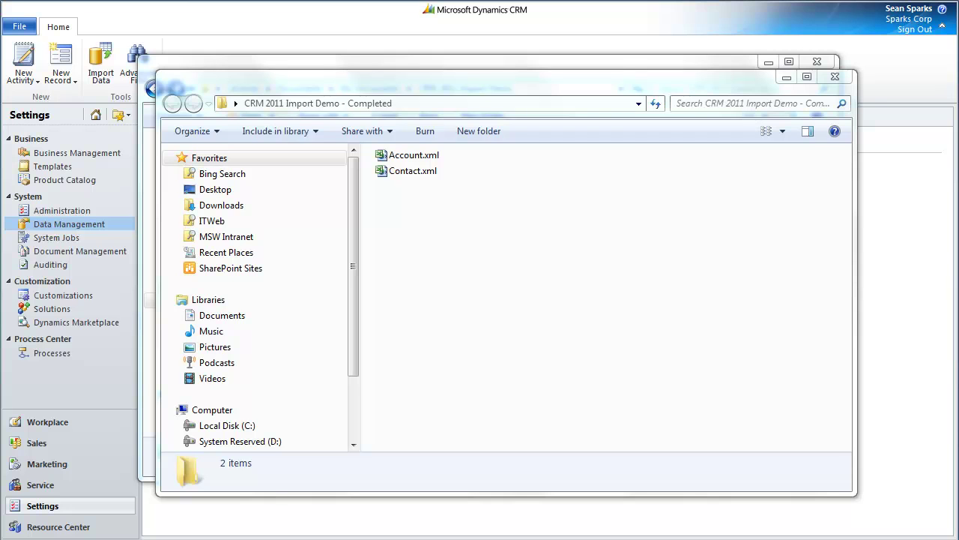
- Compress Account.xml and Contact.xml from the completed demo folder into one zip archive named MyDataImport.zip
click(427, 158)
click(422, 173)
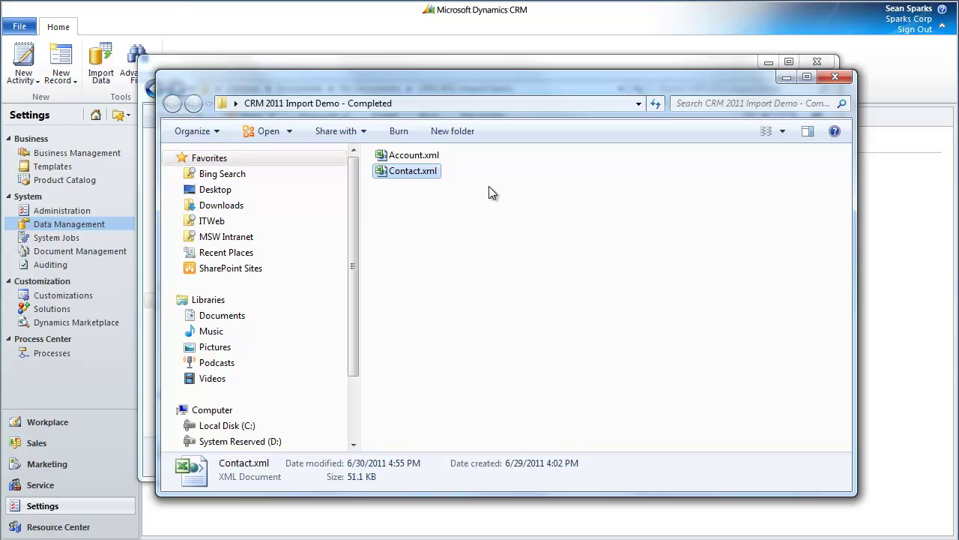
key(ctrl+a)
right_click(403, 174)
mouse_move(486, 289)
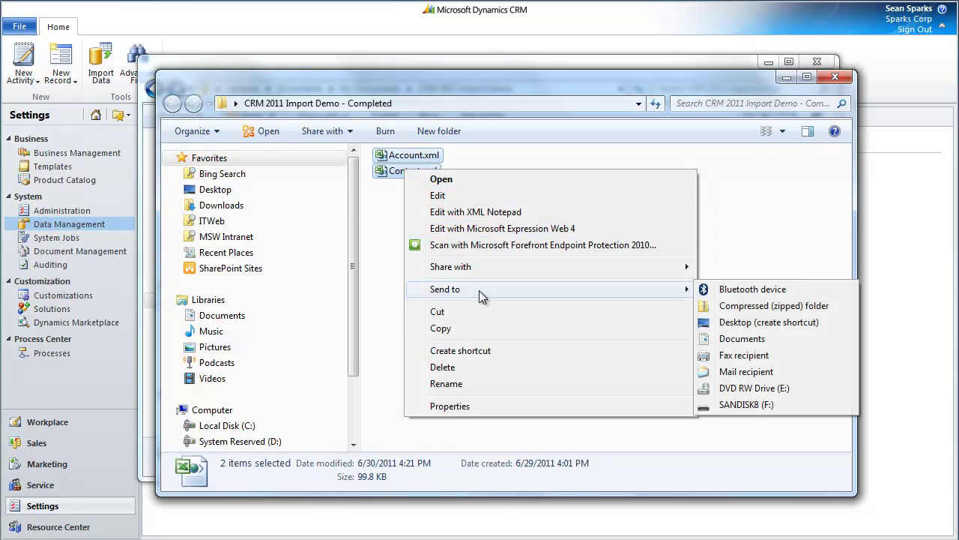
click(758, 307)
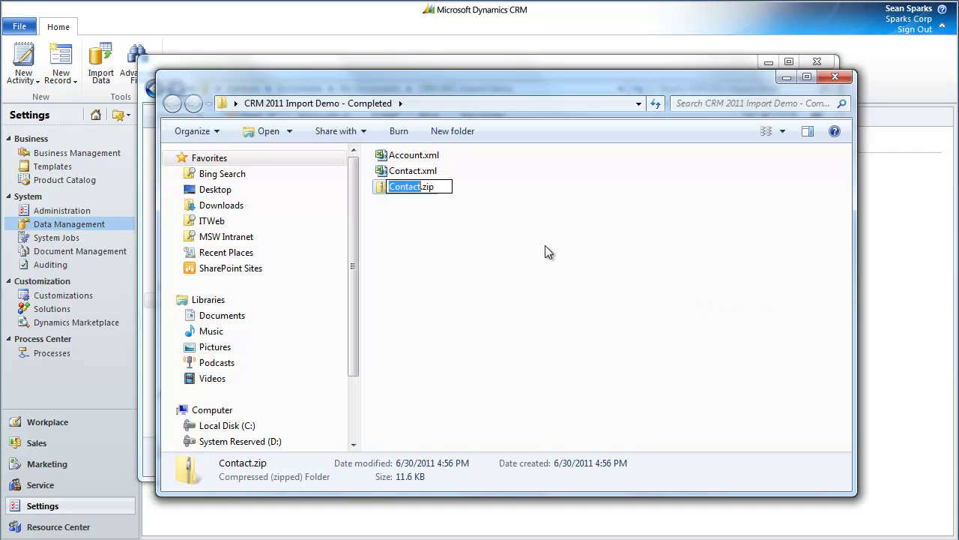
text(MyDataImpor)
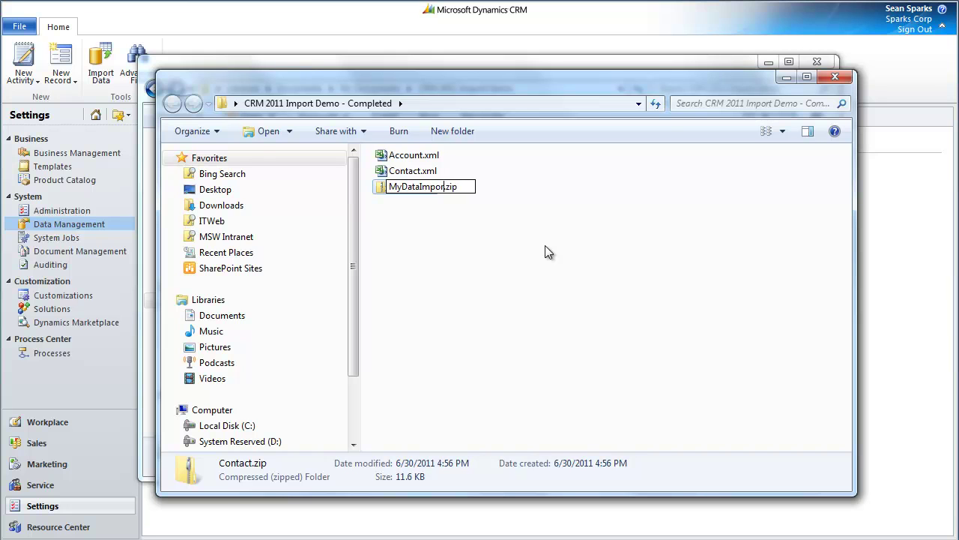
text(t)
key(Return)
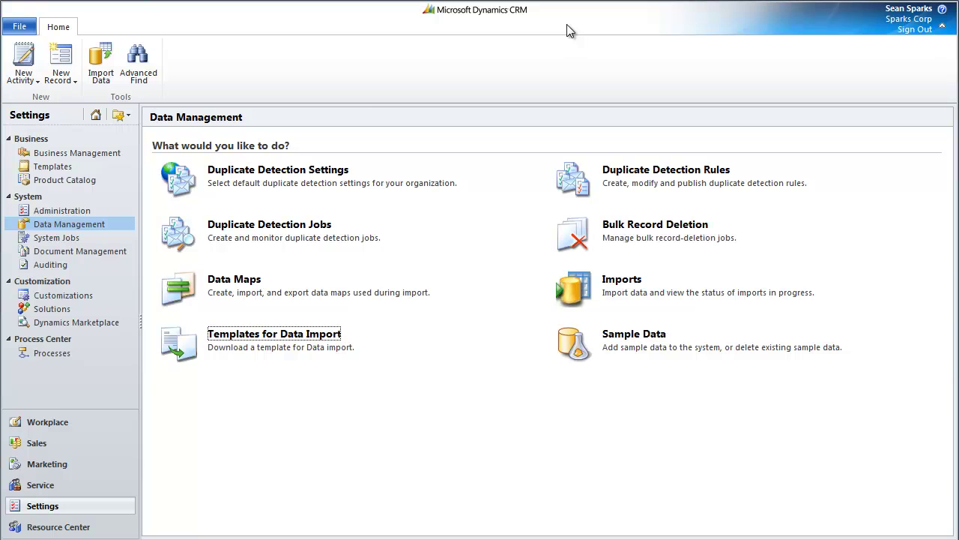
- Start a data import in Dynamics CRM, upload MyDataImport.zip as the data file and accept the file upload summary
click(102, 68)
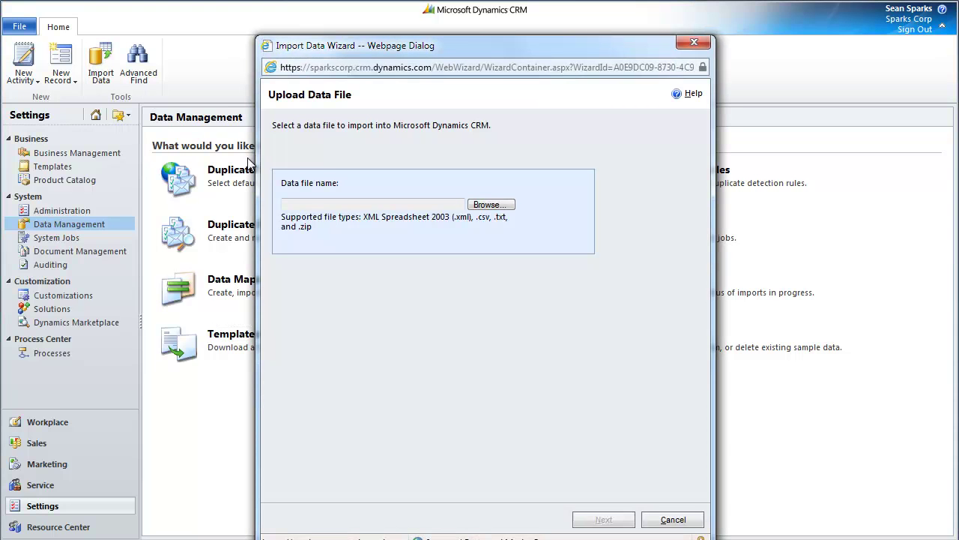
click(501, 209)
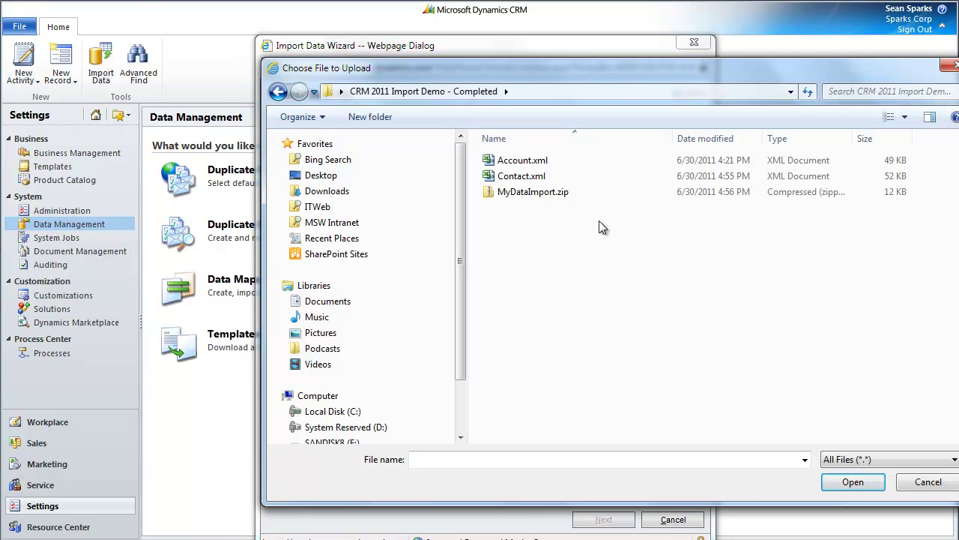
double_click(529, 194)
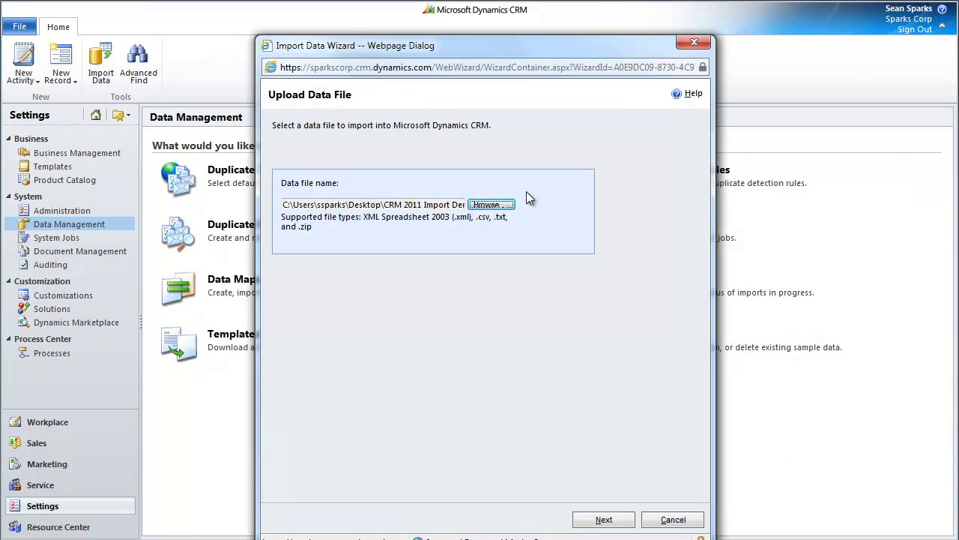
click(604, 520)
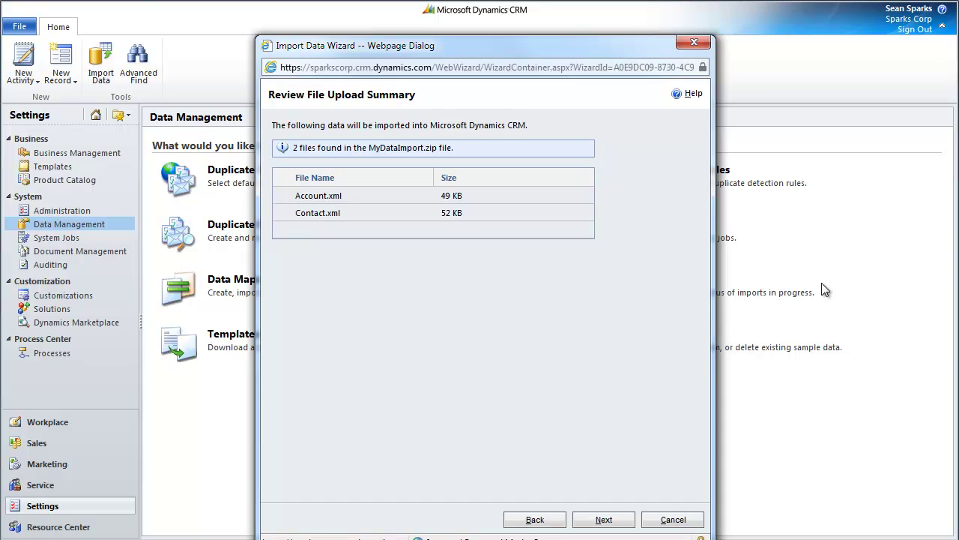
click(628, 522)
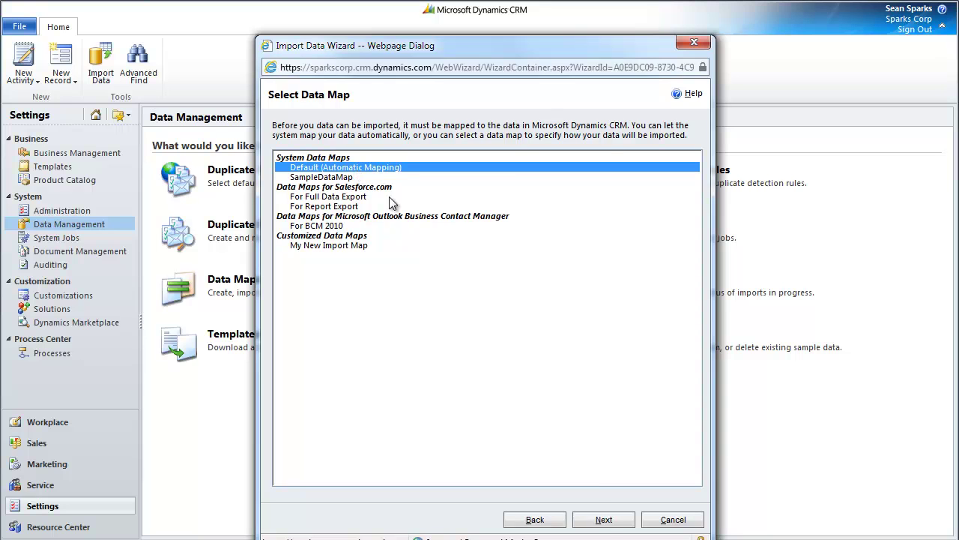
- Use the Default (Automatic Mapping) data map and submit the import with duplicates disallowed and the default record owner
click(604, 519)
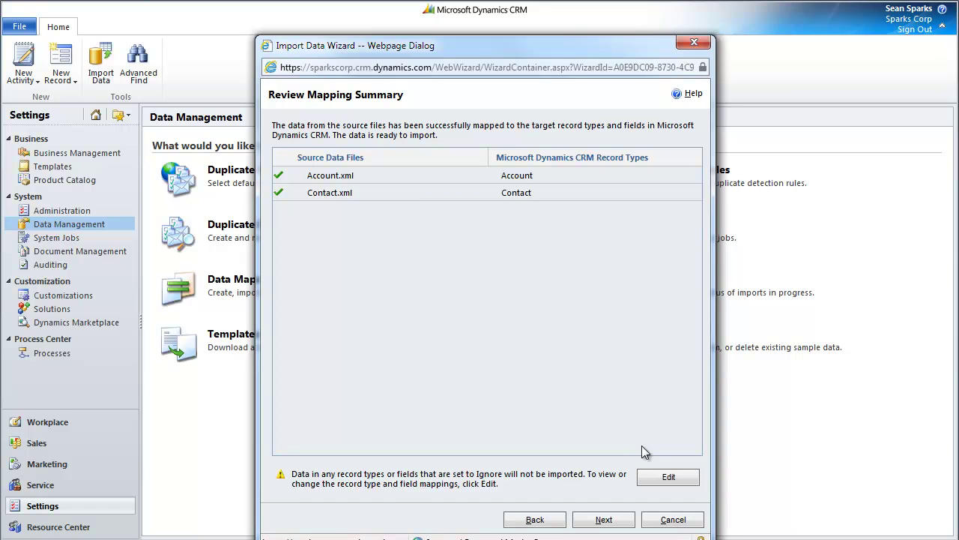
click(603, 520)
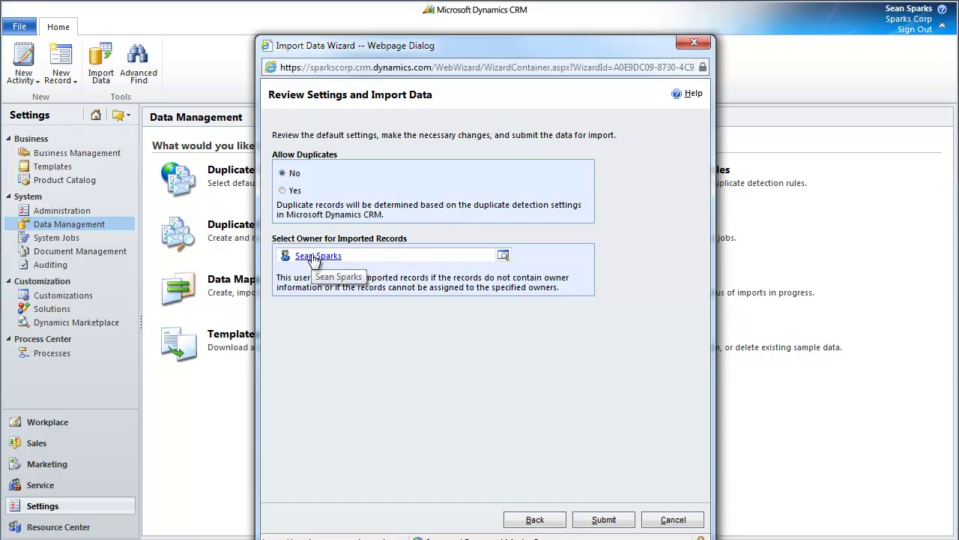
click(596, 523)
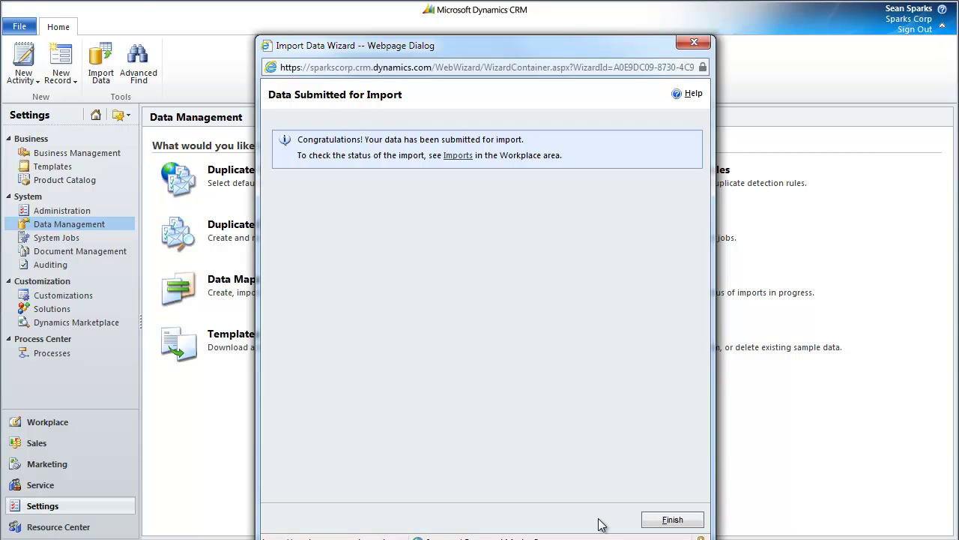
- Open the imports list from the wizard, refresh it repeatedly to monitor both MyDataImport.zip imports, and close the list and the wizard
click(457, 156)
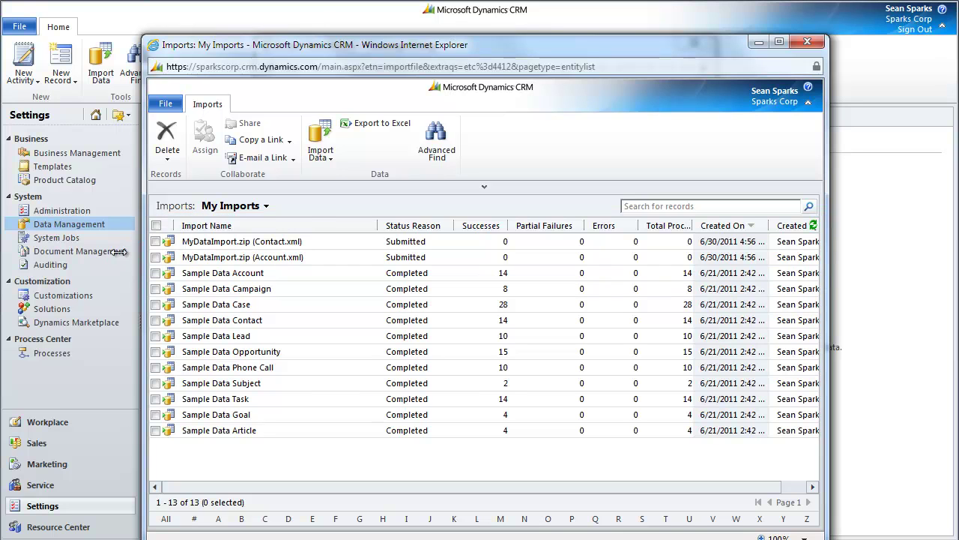
click(813, 227)
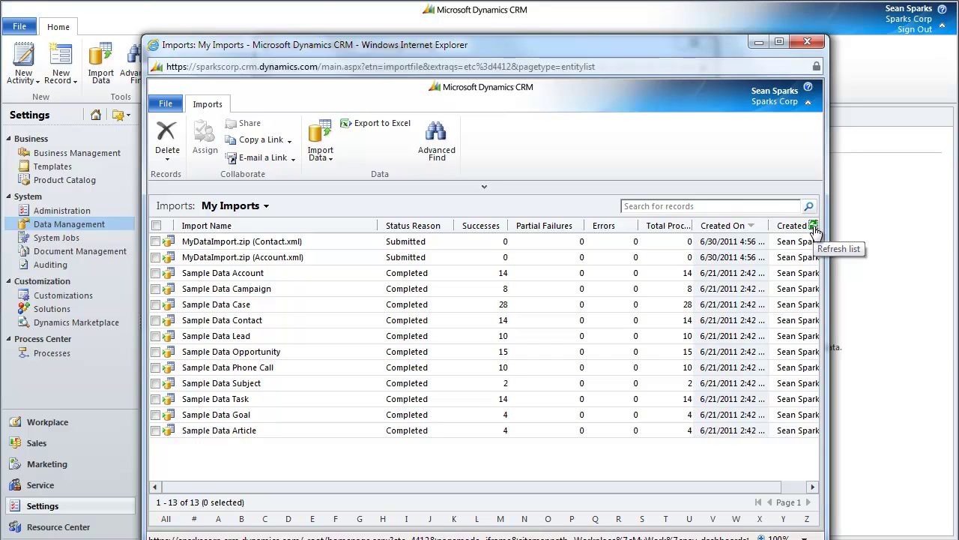
click(813, 228)
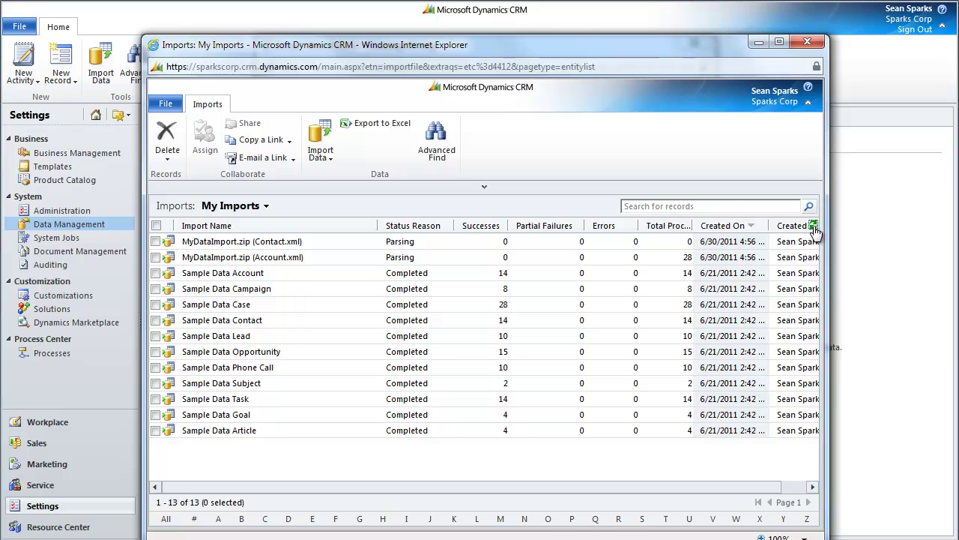
click(814, 229)
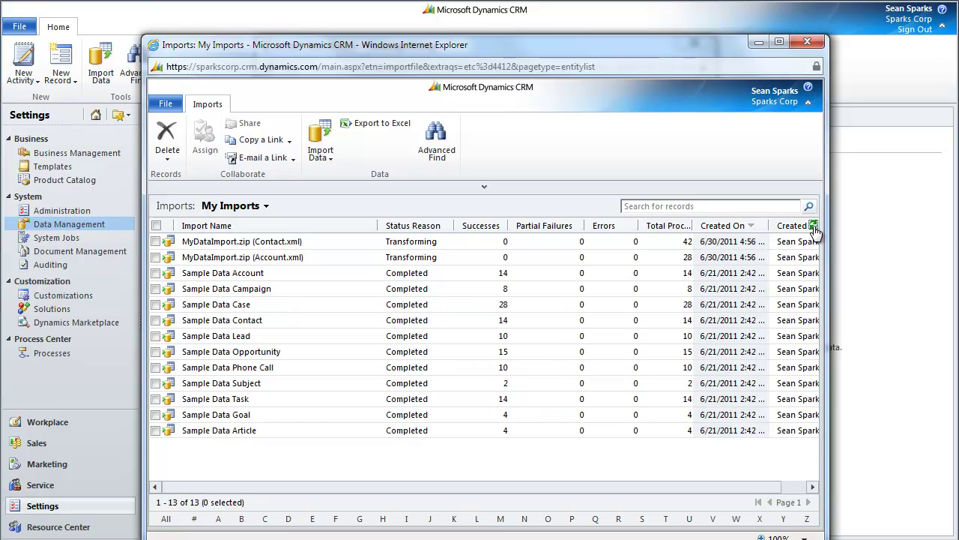
click(813, 229)
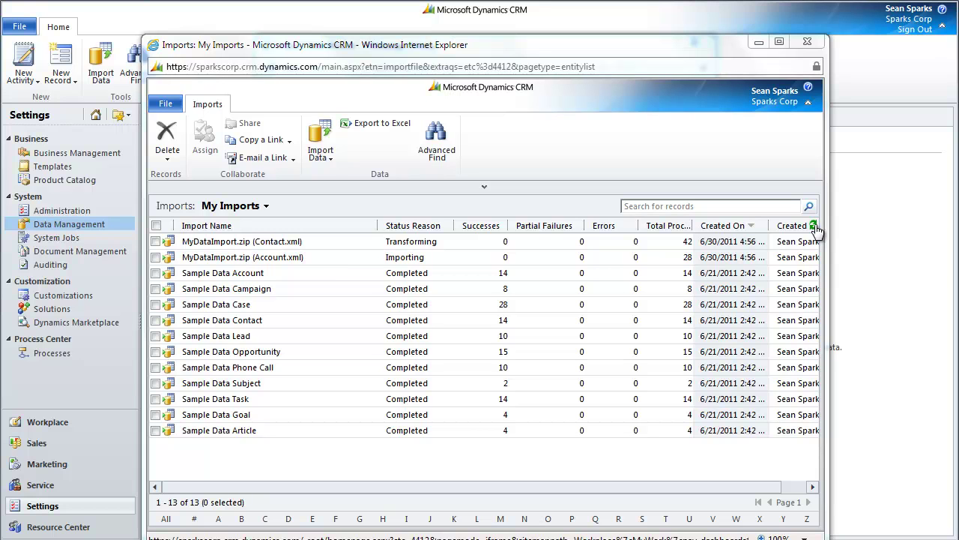
click(814, 227)
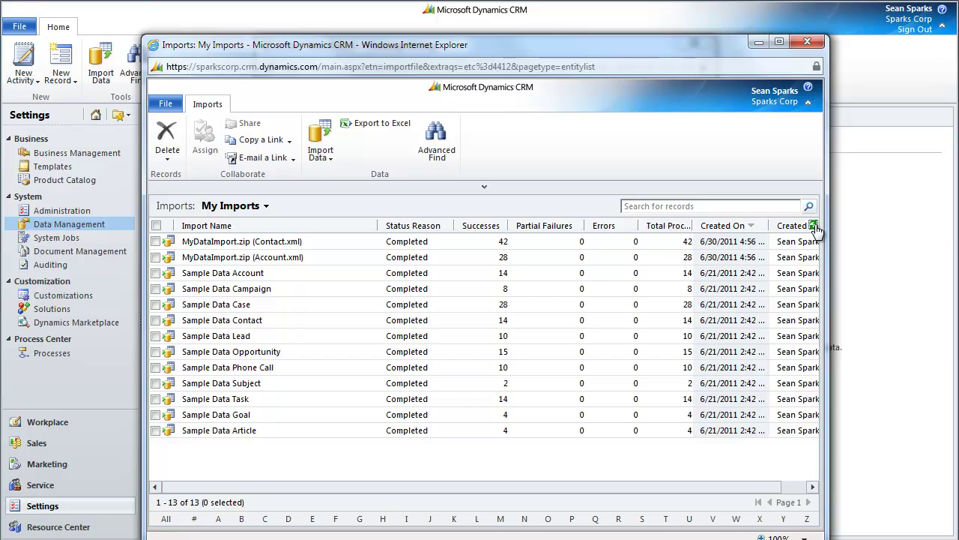
click(814, 44)
click(694, 42)
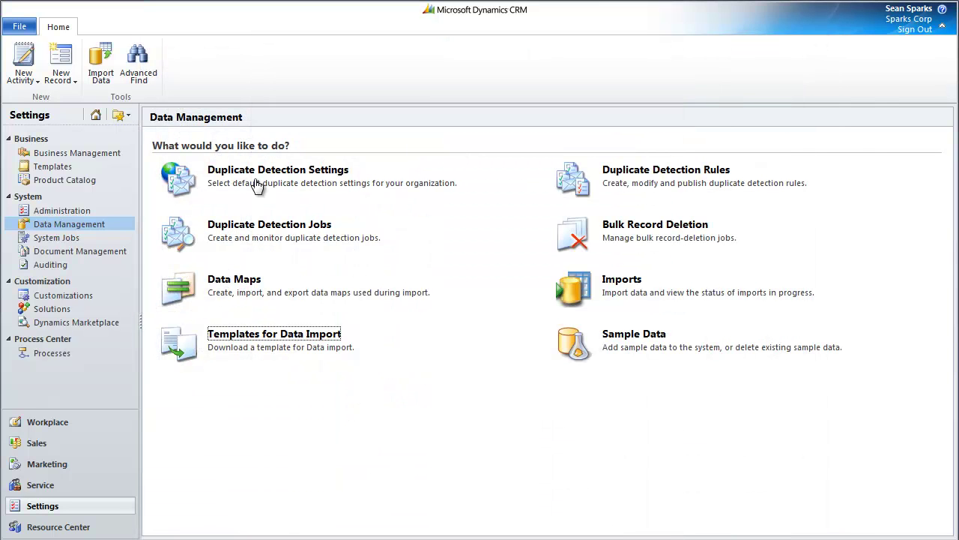
- Show the active accounts in the Workplace area and open the Coho Vineyard & Winery account
click(51, 421)
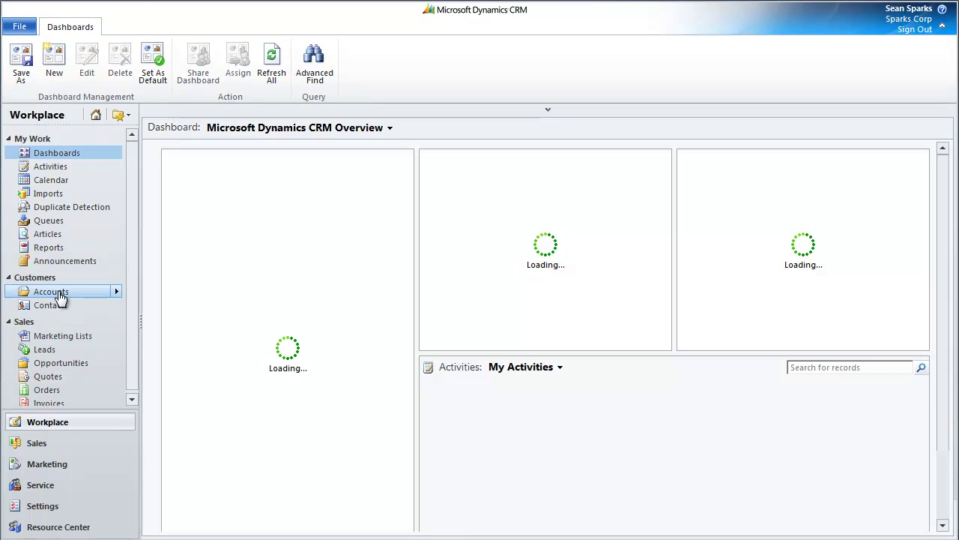
click(60, 294)
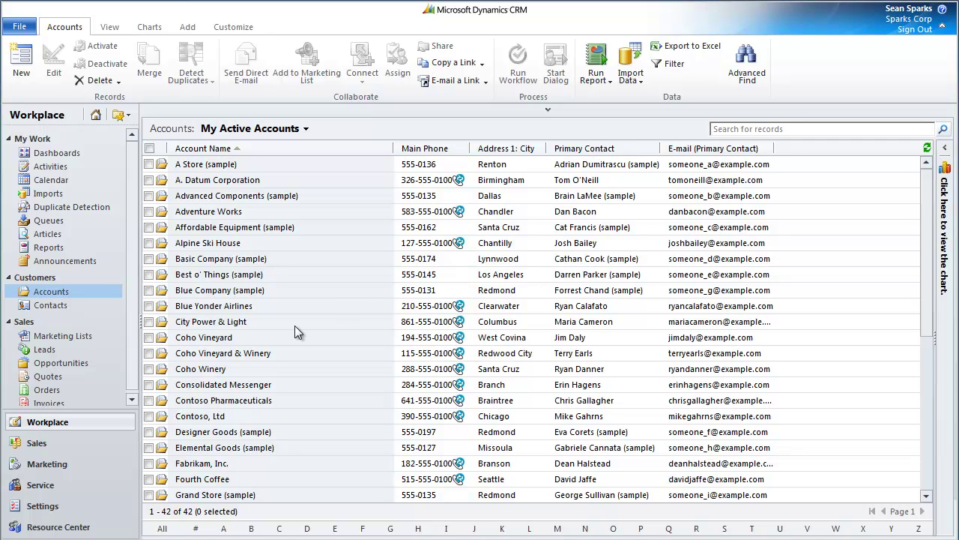
click(239, 358)
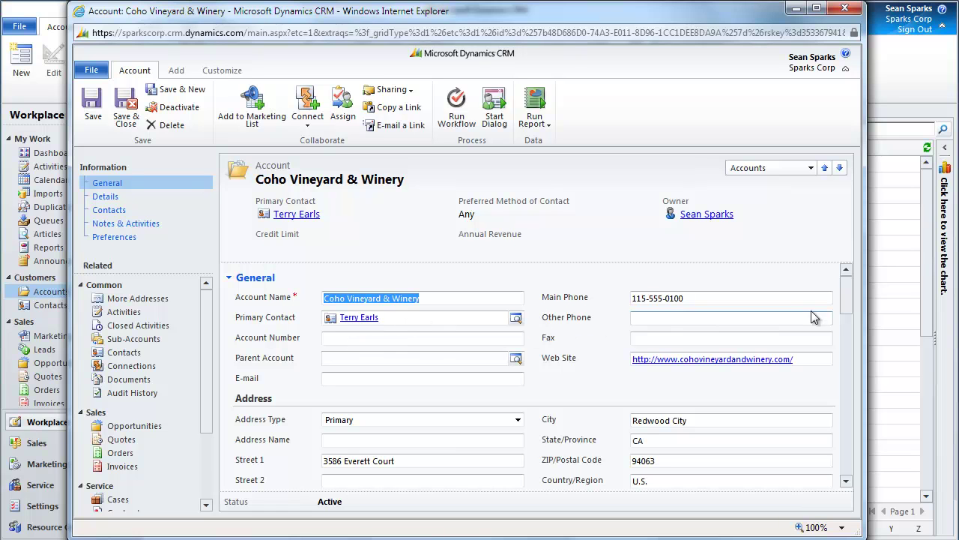
- Review the Coho Vineyard & Winery account's details and contacts, and the record of a contact belonging to Coho Winery
scroll(843, 322, down, 3)
drag(843, 322, 843, 409)
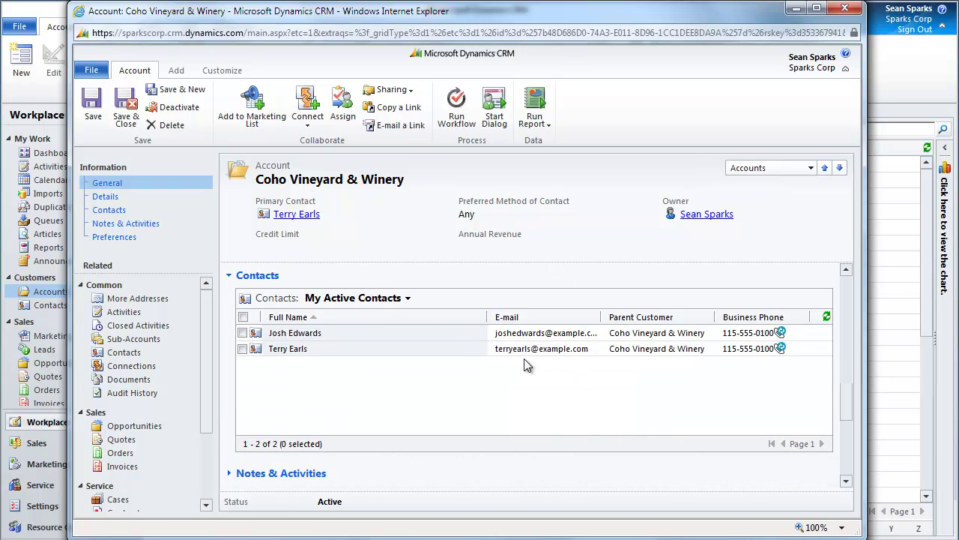
drag(846, 405, 840, 432)
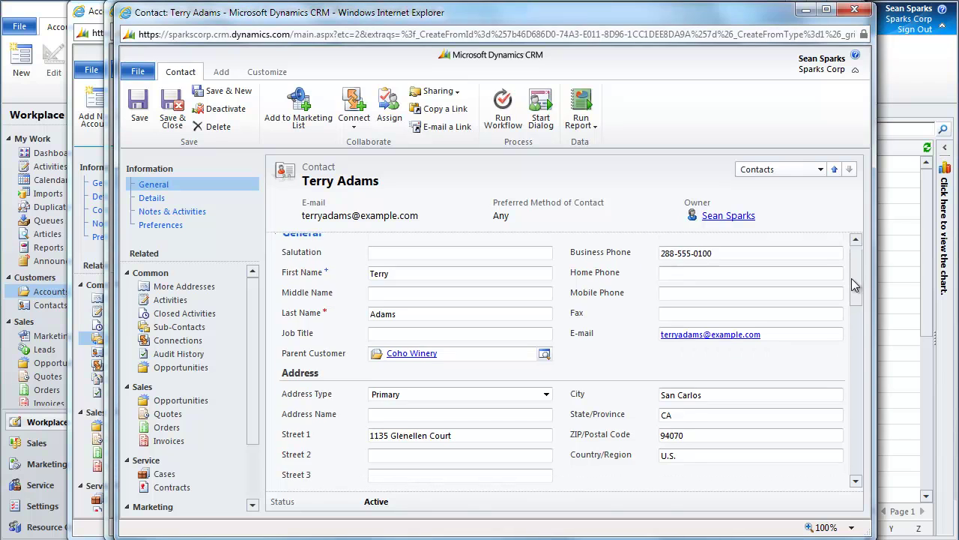
mouse_move(852, 280)
mouse_down()
mouse_move(850, 310)
mouse_move(859, 273)
mouse_up()
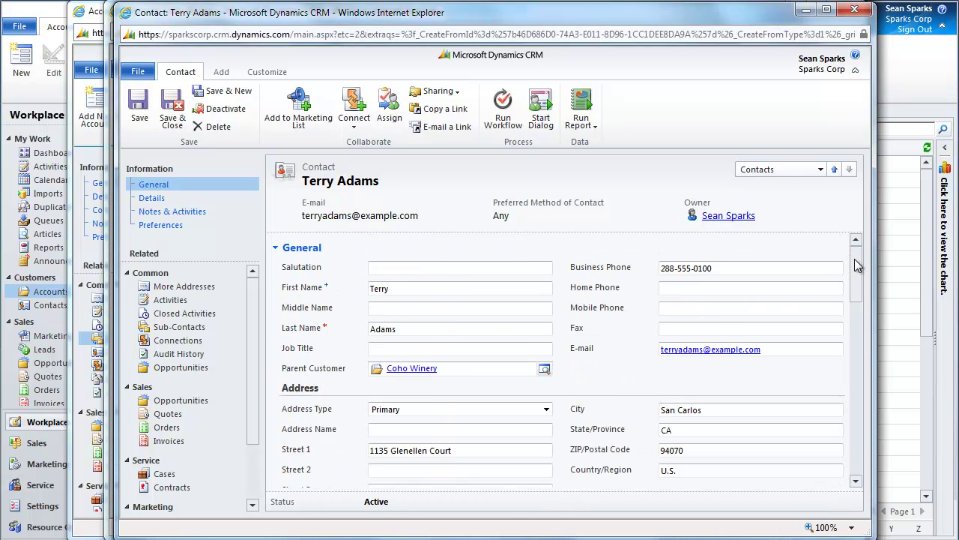